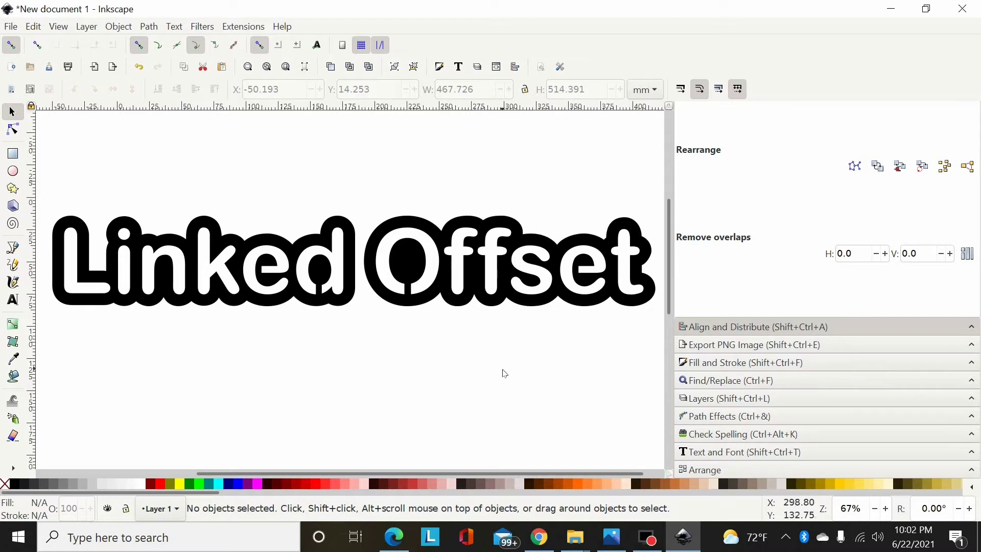
Step: Move the plain 'Linked Offset' text up above the black outlined example
left_click(418, 258)
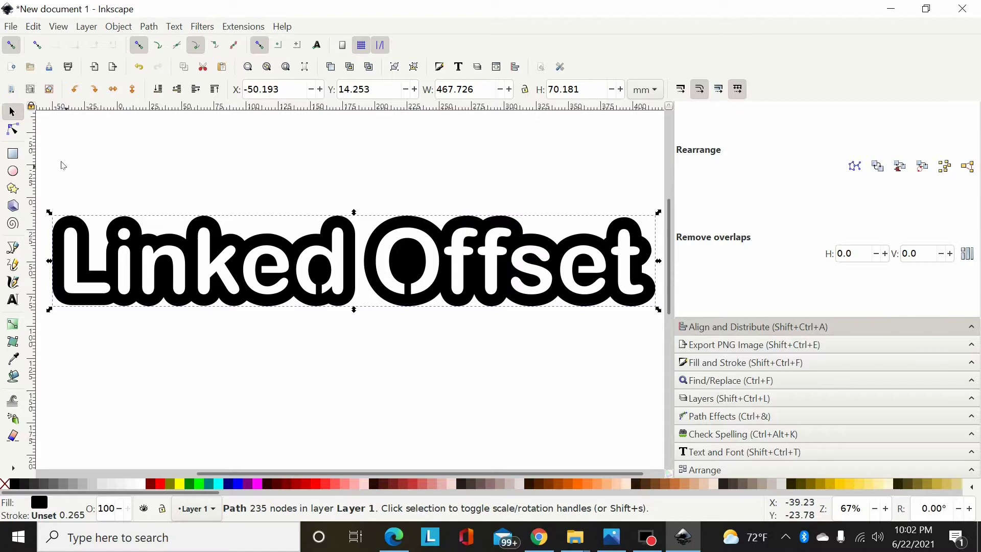
scroll(483, 353, "down", 2)
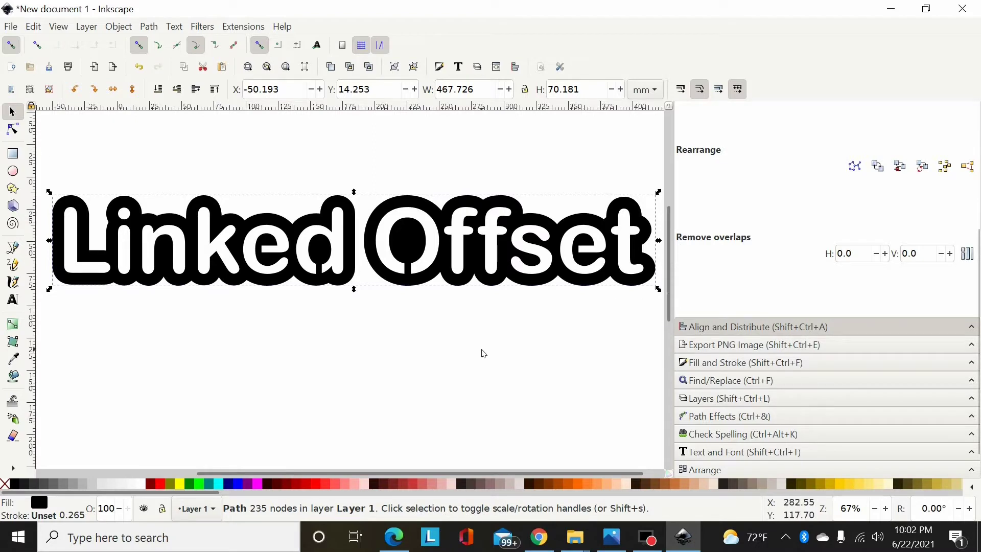
scroll(483, 354, "down", 12)
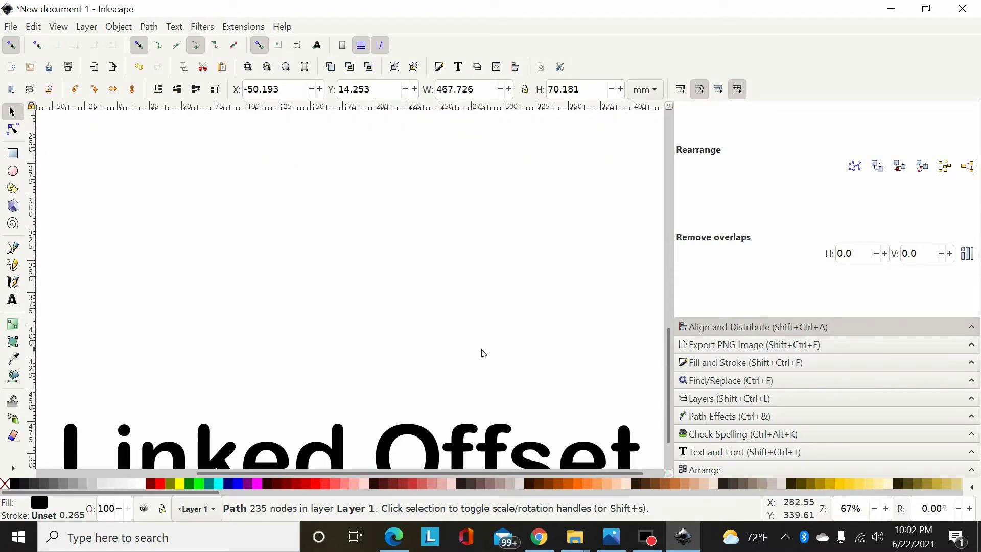
key("minus")
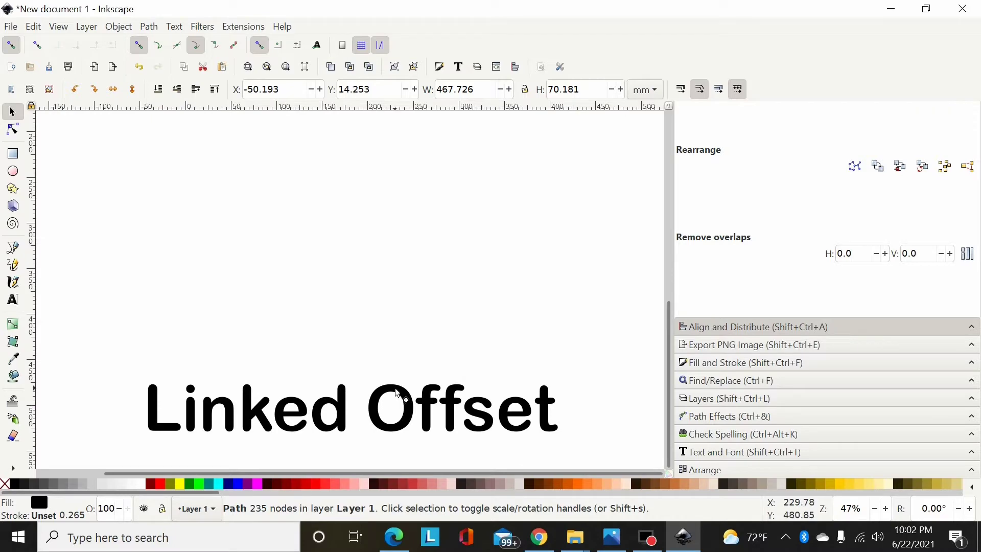
left_click_drag(395, 388, 399, 309)
Step: Convert the upper 'Linked Offset' text to paths with Path > Object to Path
scroll(395, 395, "down", 5)
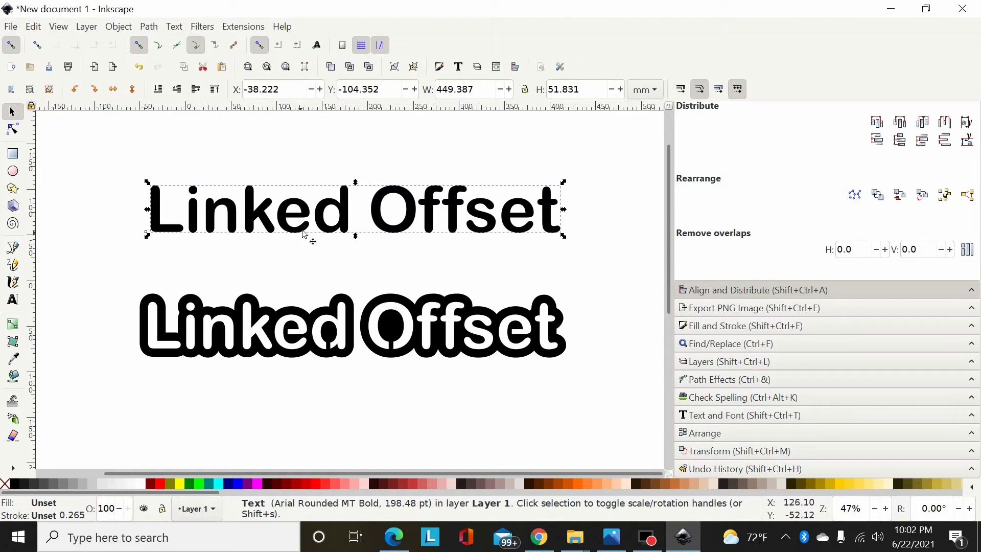
left_click(299, 204)
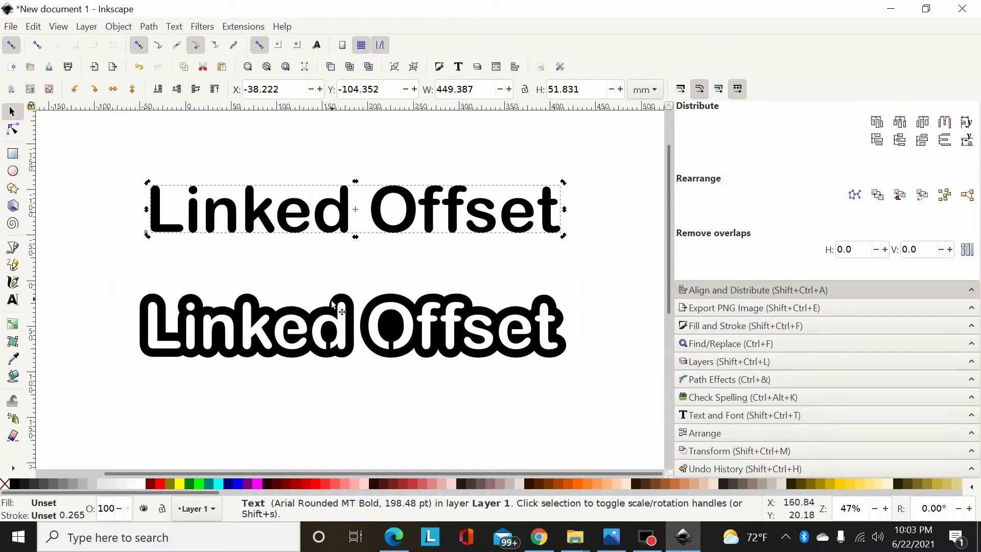
left_click(149, 26)
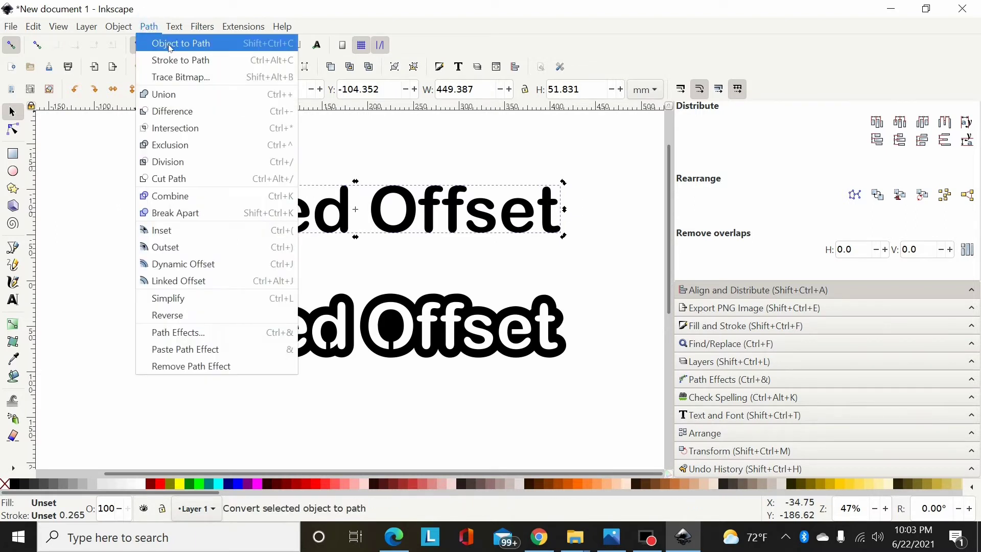
left_click(193, 42)
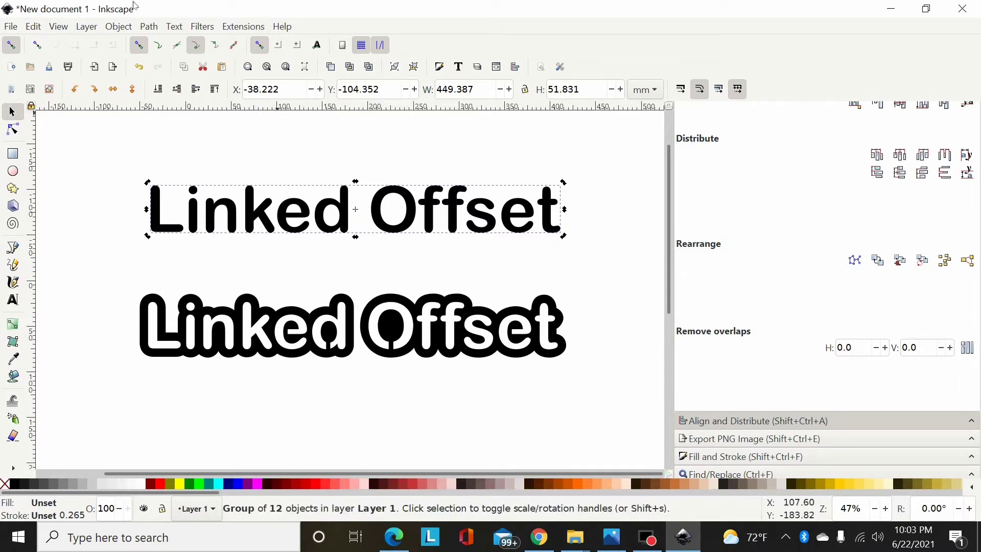
Step: Ungroup the lettering into 12 separate letter paths
left_click(118, 27)
left_click(129, 146)
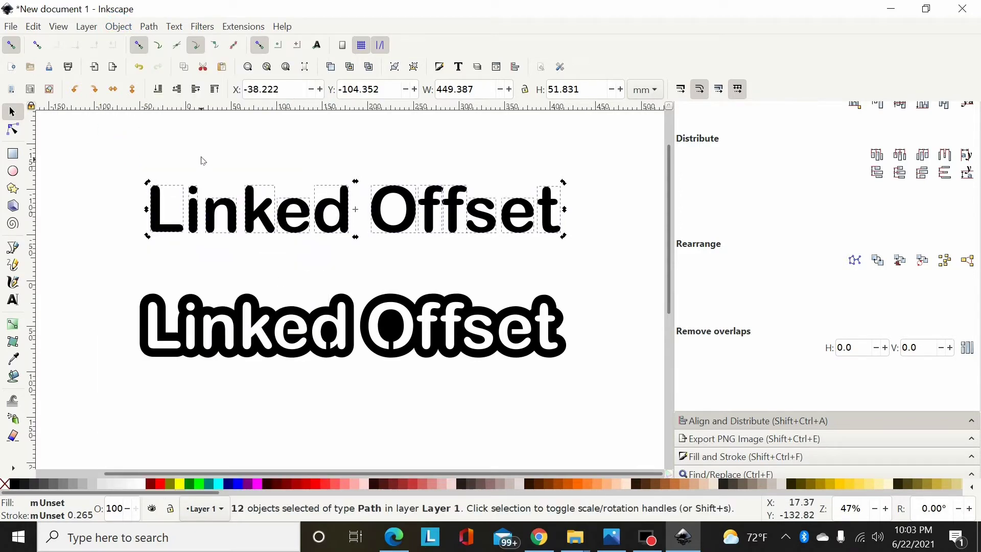
left_click(118, 26)
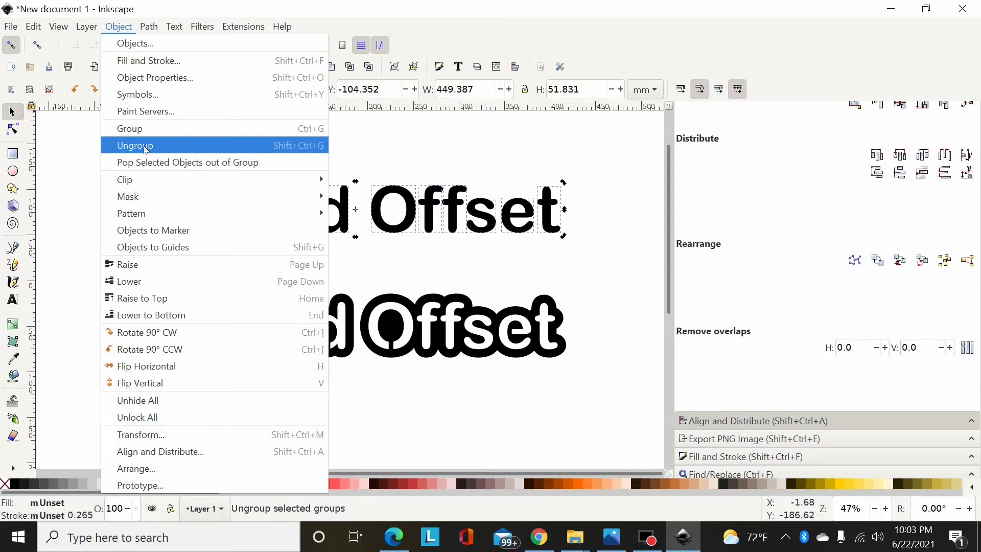
left_click(303, 150)
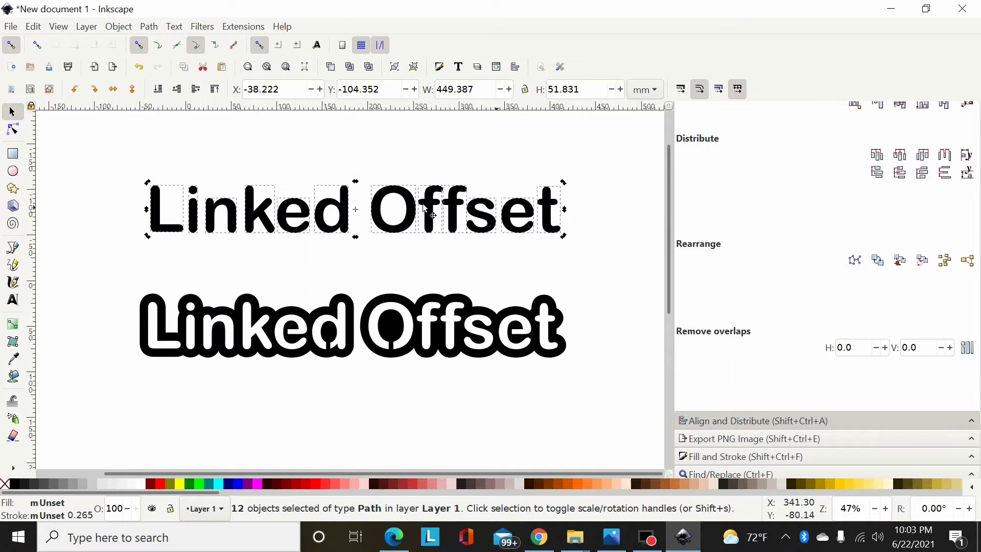
Step: Union the letters into one 344-node path and nudge it slightly down
left_click(149, 26)
left_click(164, 94)
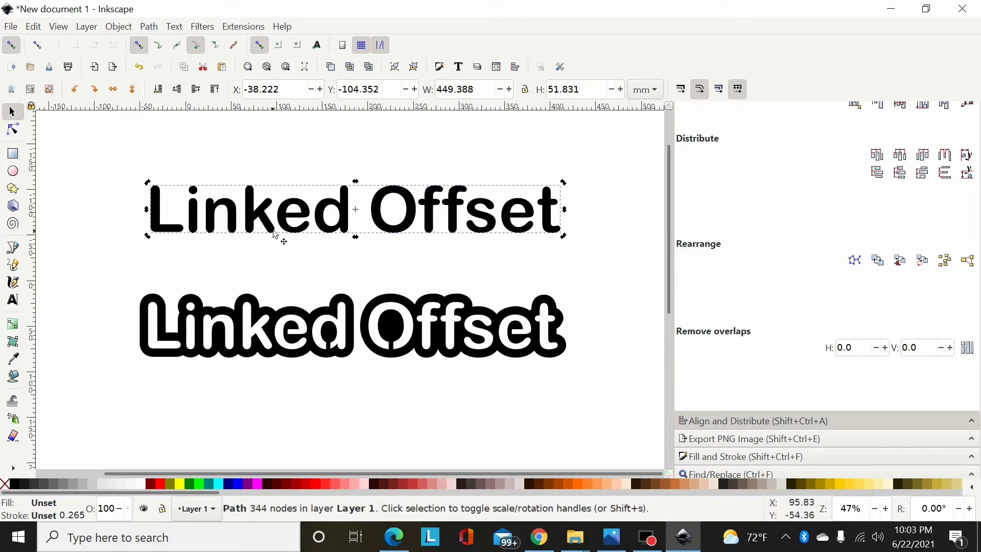
left_click_drag(283, 220, 278, 246)
Step: Create a Linked Offset of the merged lettering and switch snapping off
left_click(149, 27)
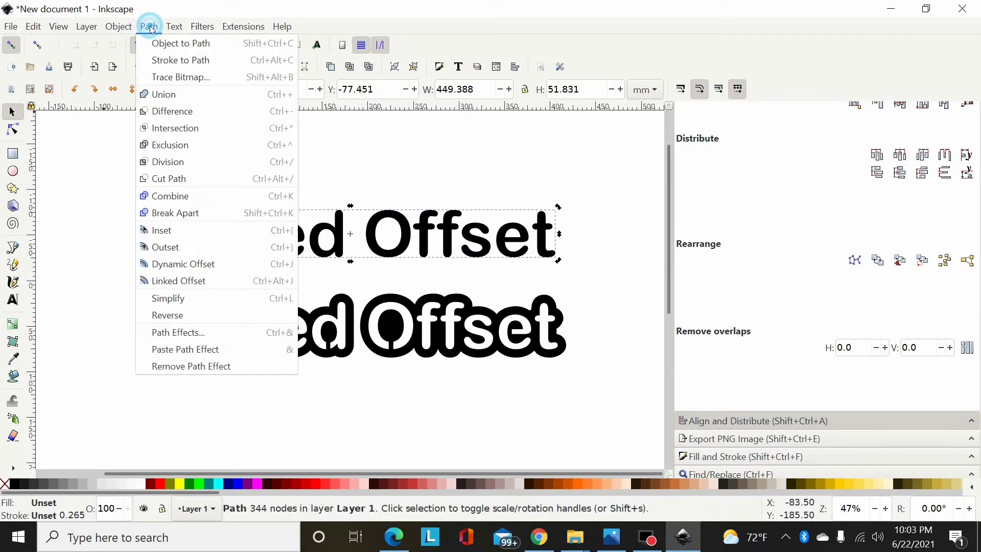
left_click(173, 281)
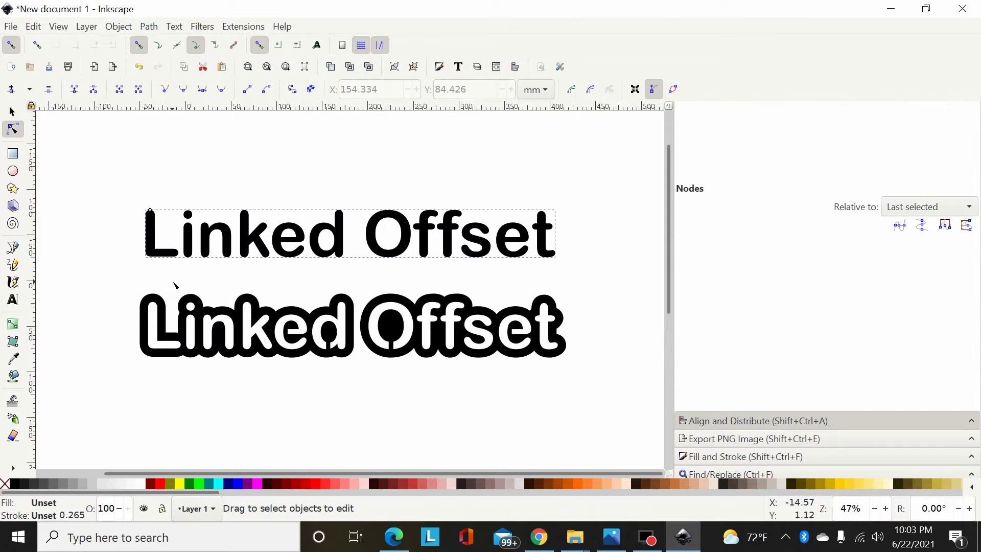
left_click(12, 46)
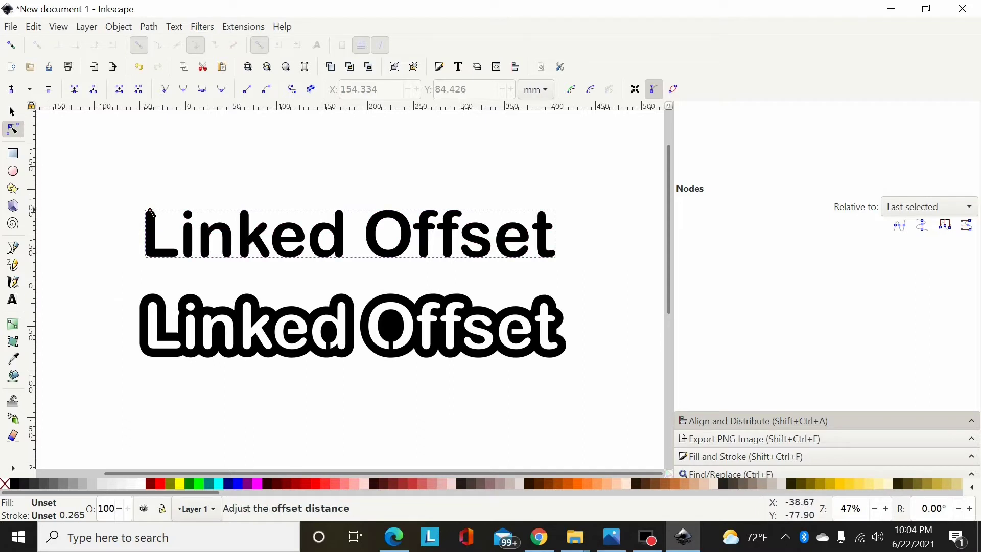
Step: Expand the linked offset into a thick blue border around the top letters
left_click_drag(150, 211, 151, 206)
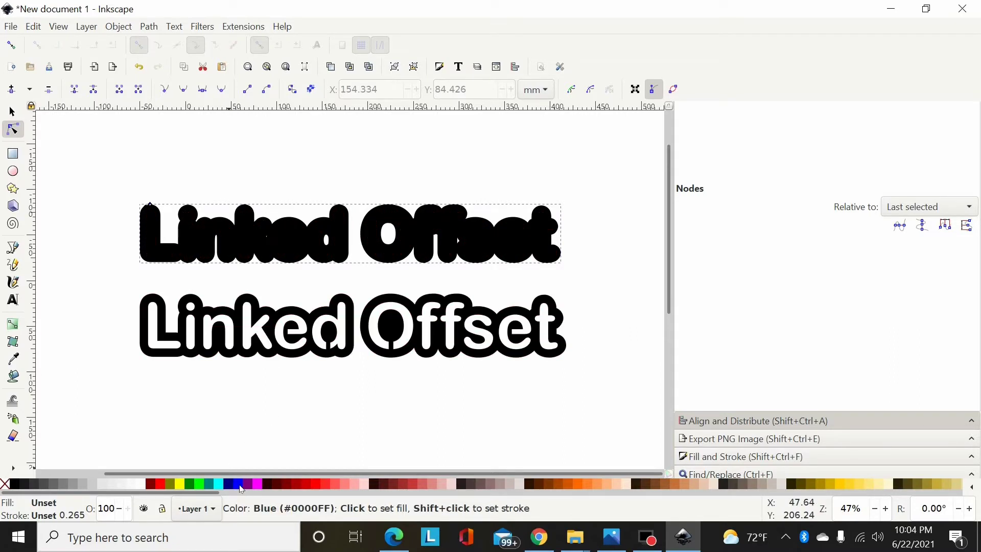
left_click(241, 484)
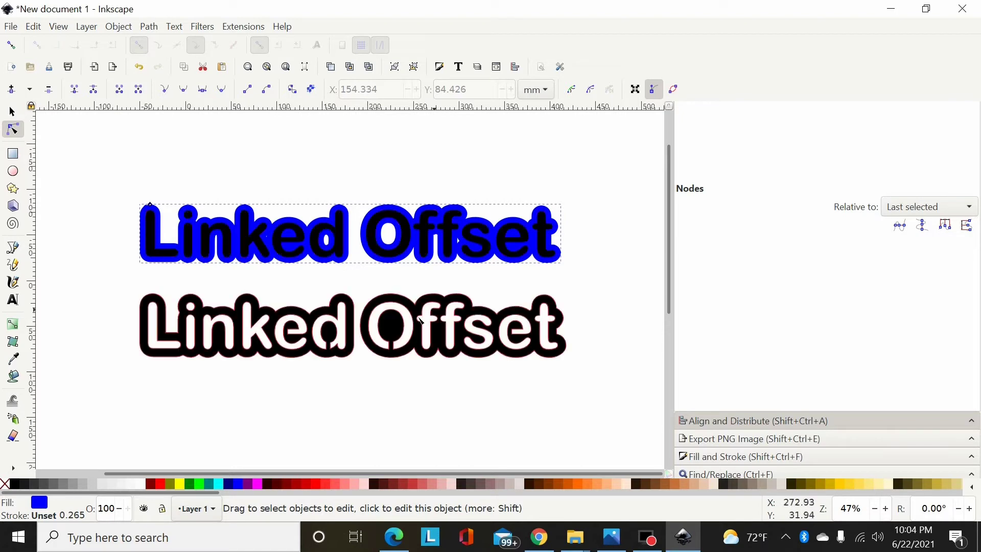
key("percent")
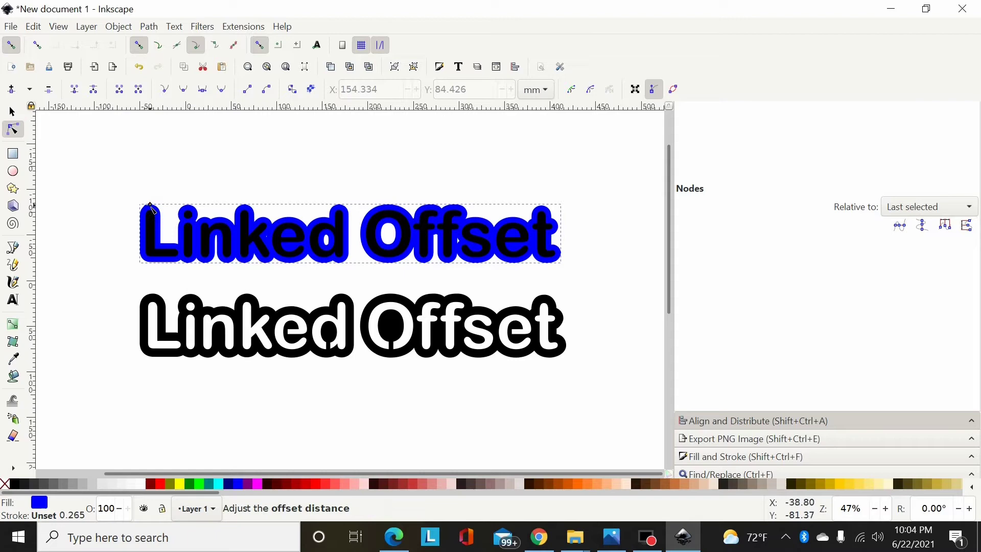
left_click_drag(150, 204, 150, 210)
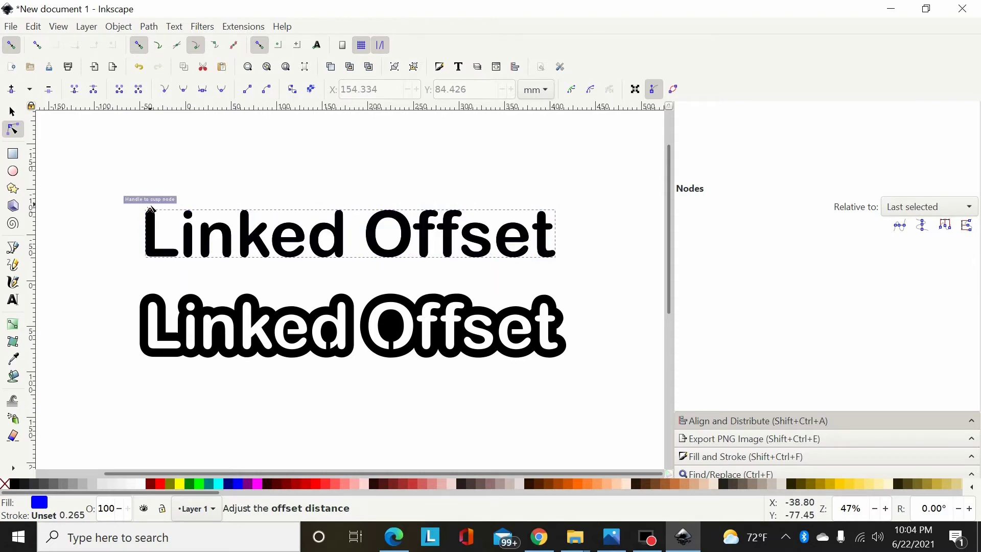
left_click_drag(150, 209, 150, 210)
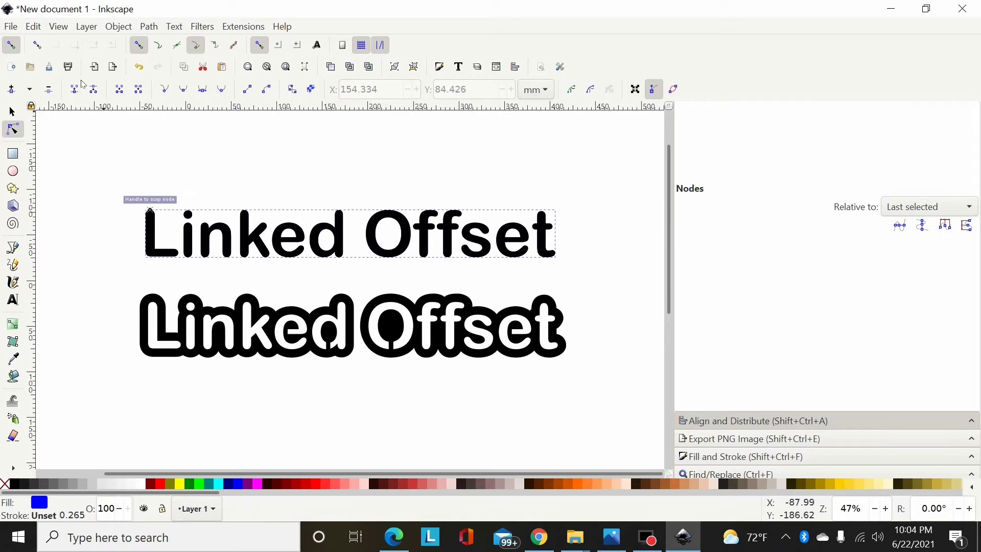
left_click(14, 46)
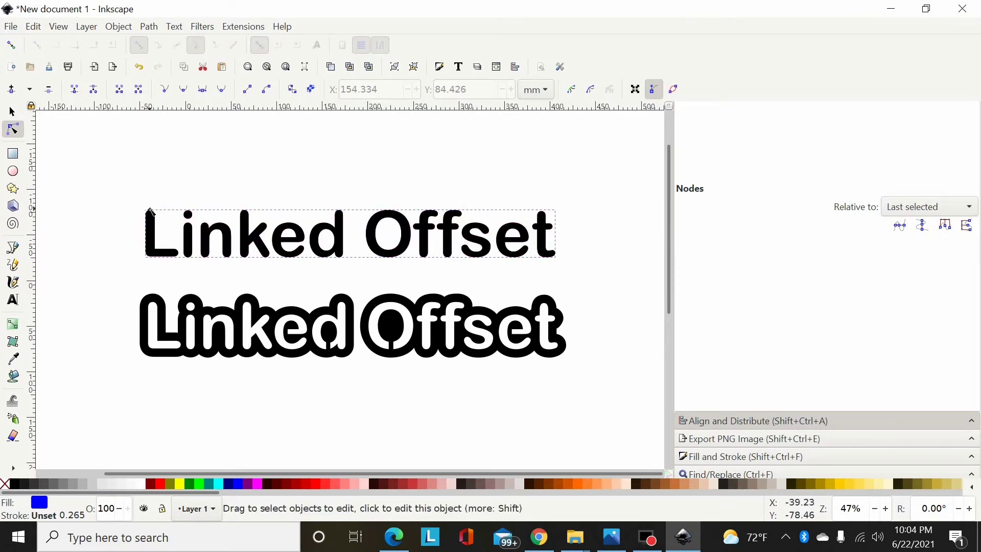
left_click_drag(150, 210, 149, 201)
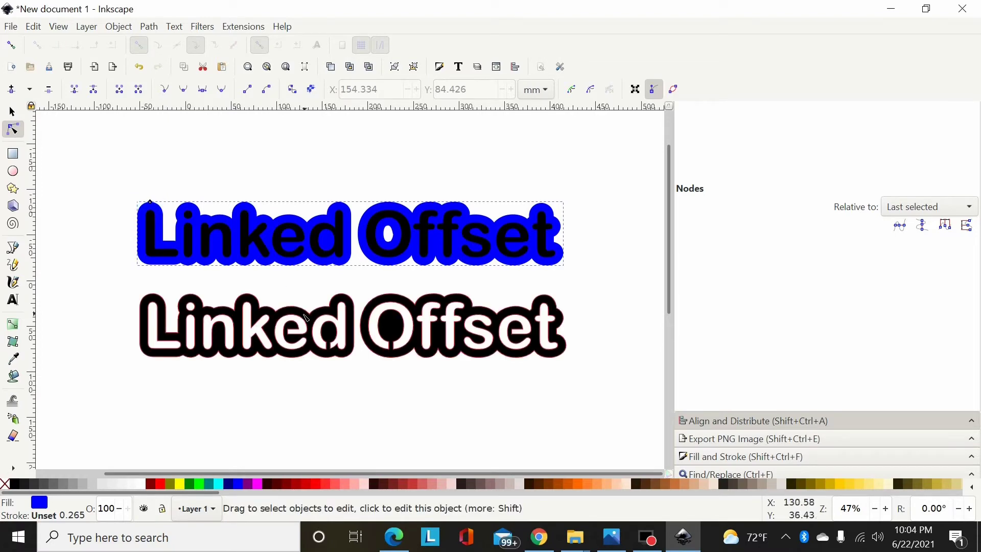
Step: Fine-tune the blue offset to a slightly wider border, checking the letter counters up close
key("plus")
key("plus")
key("plus")
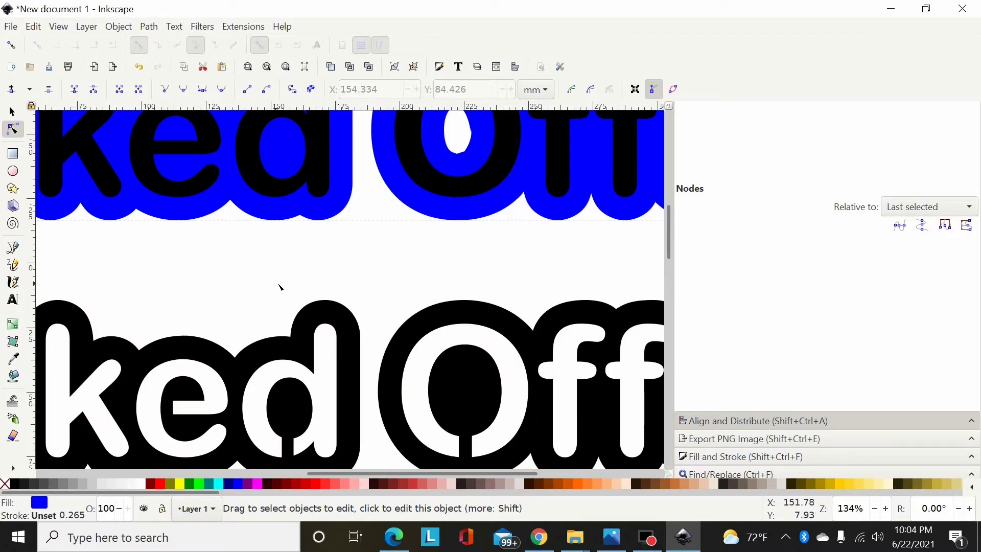
key("minus")
key("minus")
key("minus")
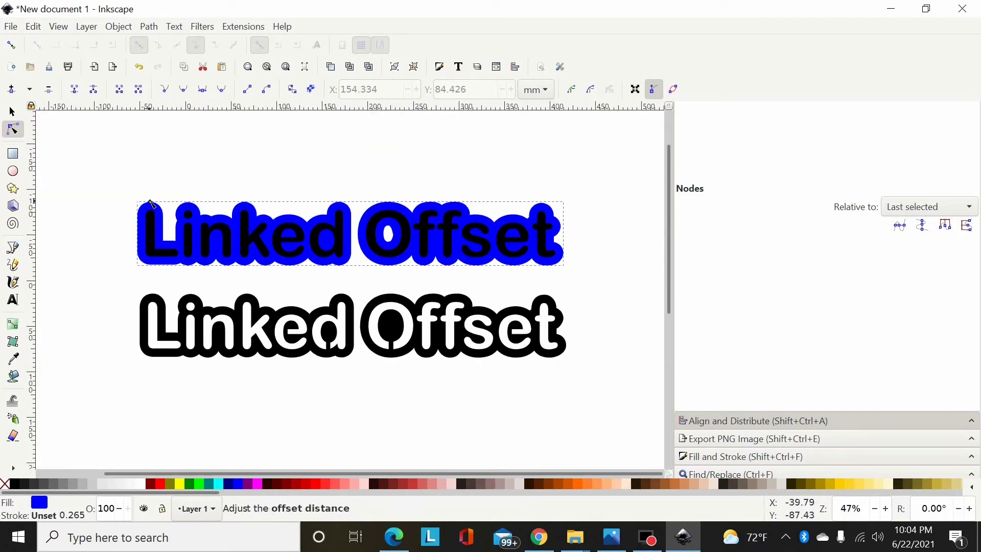
left_click_drag(150, 202, 151, 203)
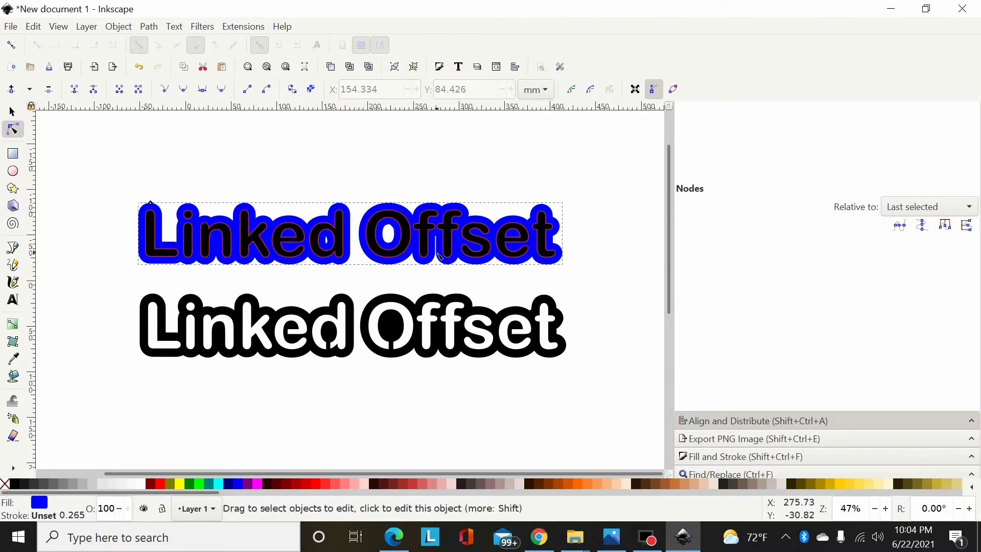
key("plus")
key("plus")
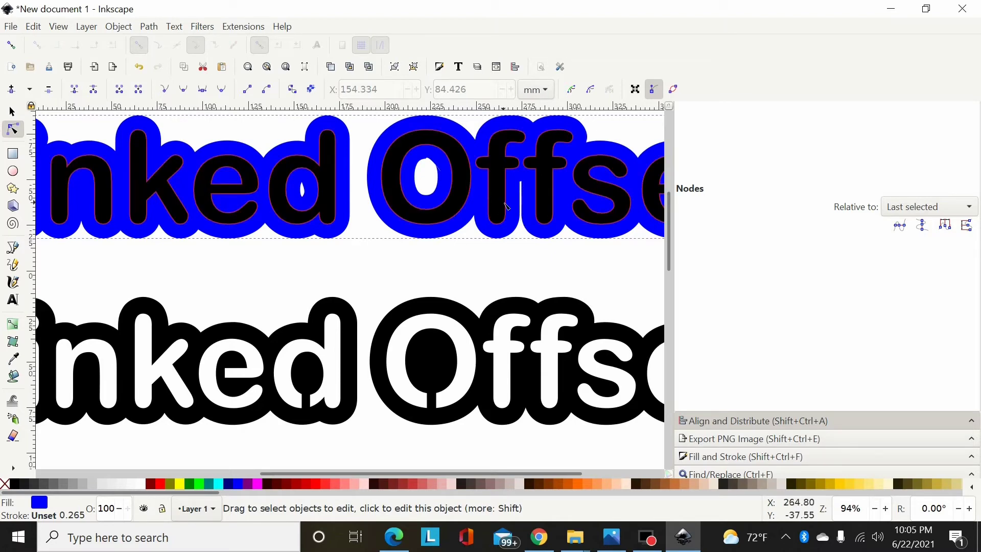
left_click_drag(438, 470, 389, 473)
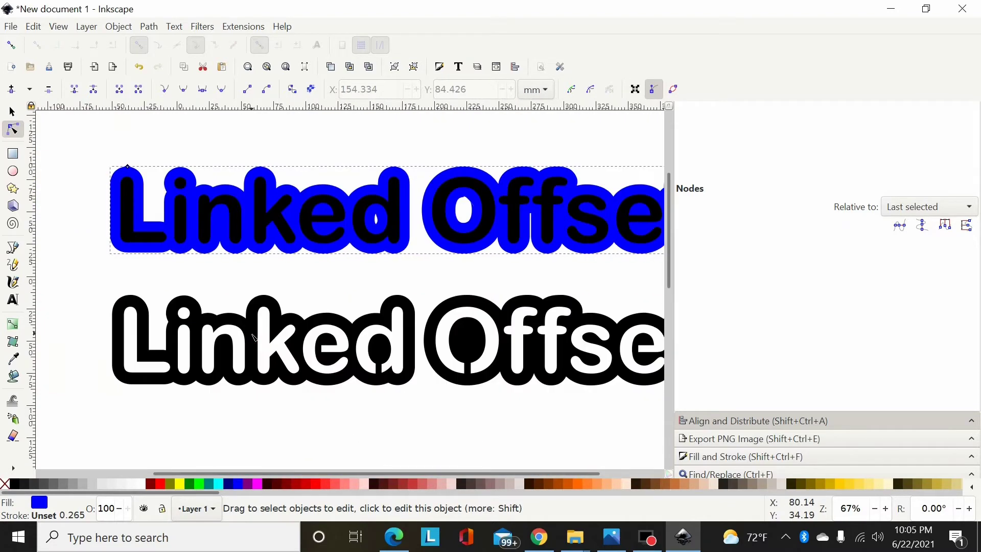
key("minus")
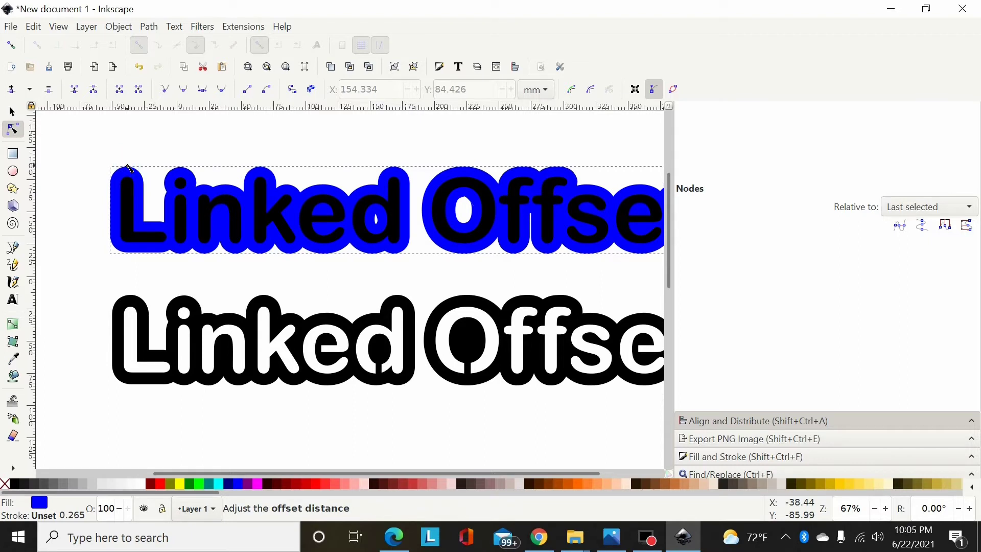
left_click_drag(129, 167, 128, 167)
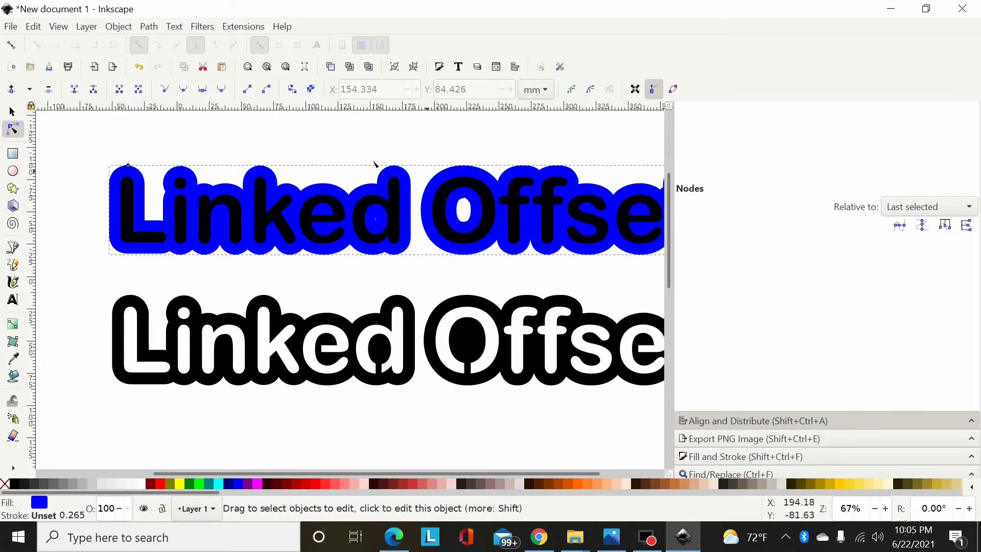
Step: Convert the blue linked offset into a regular editable path
left_click(149, 27)
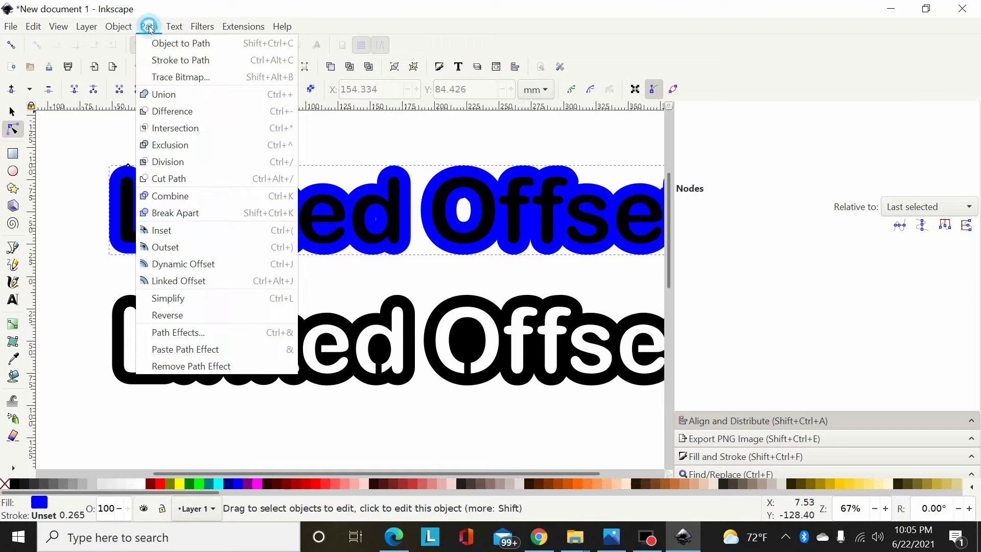
left_click(166, 41)
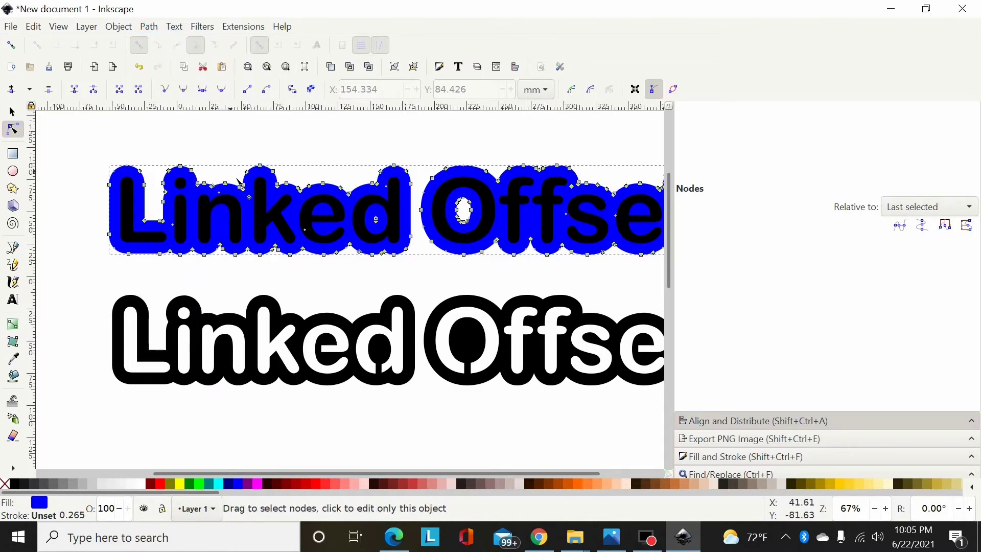
key("shift+alt+d")
Step: Zoom to about 189% on the 'ked O' letters of the blue path
scroll(395, 234, "up", 5)
scroll(395, 235, "down", 5)
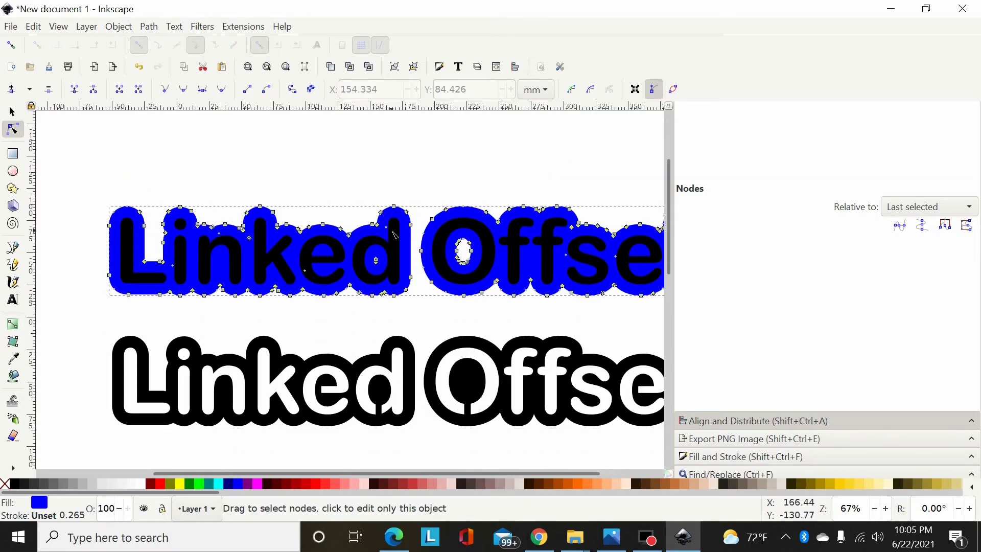
scroll(449, 139, "up", 3, "ctrl")
scroll(451, 143, "up", 2)
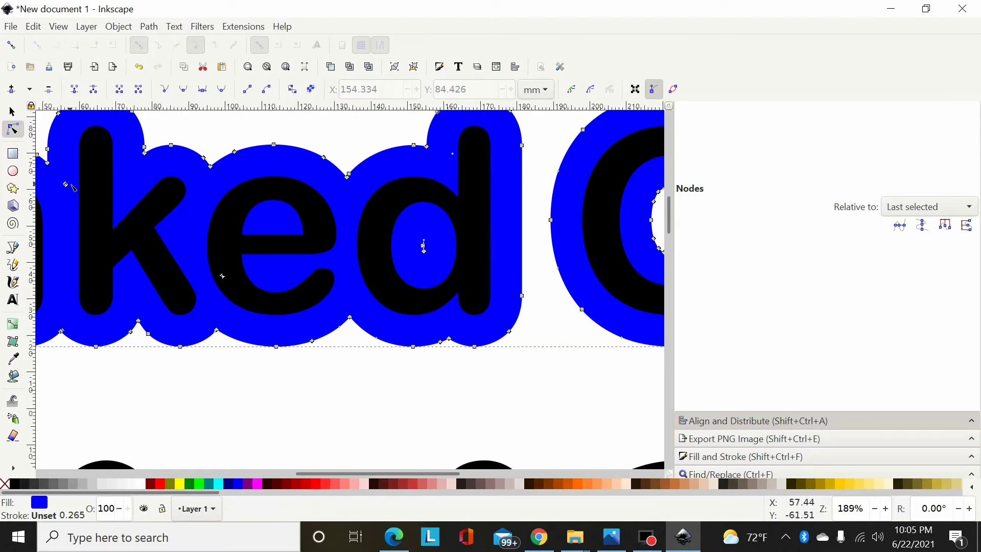
Step: Union the selected blue offset pieces into one path, then zoom back in on 'ked'
key("minus")
key("minus")
key("minus")
key("minus")
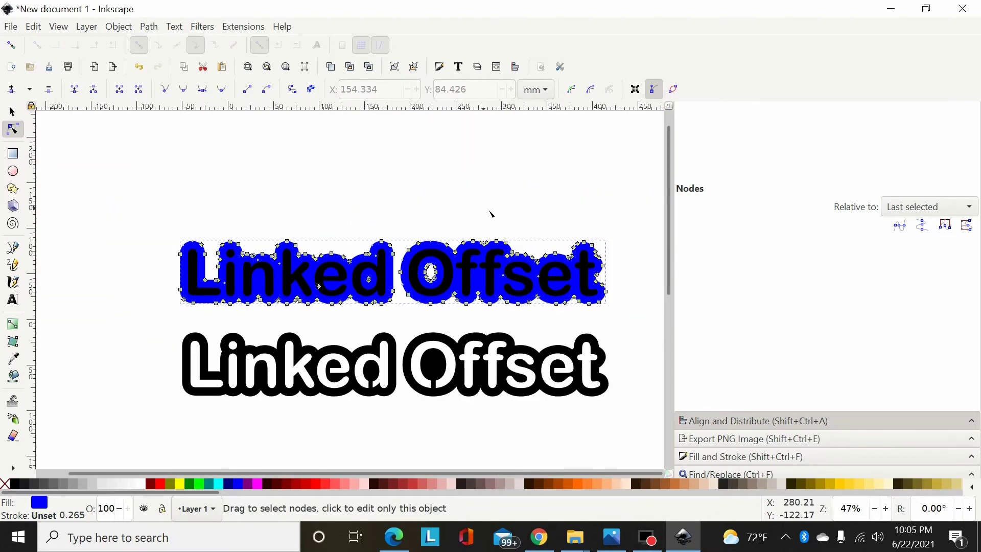
left_click(151, 32)
left_click(178, 215)
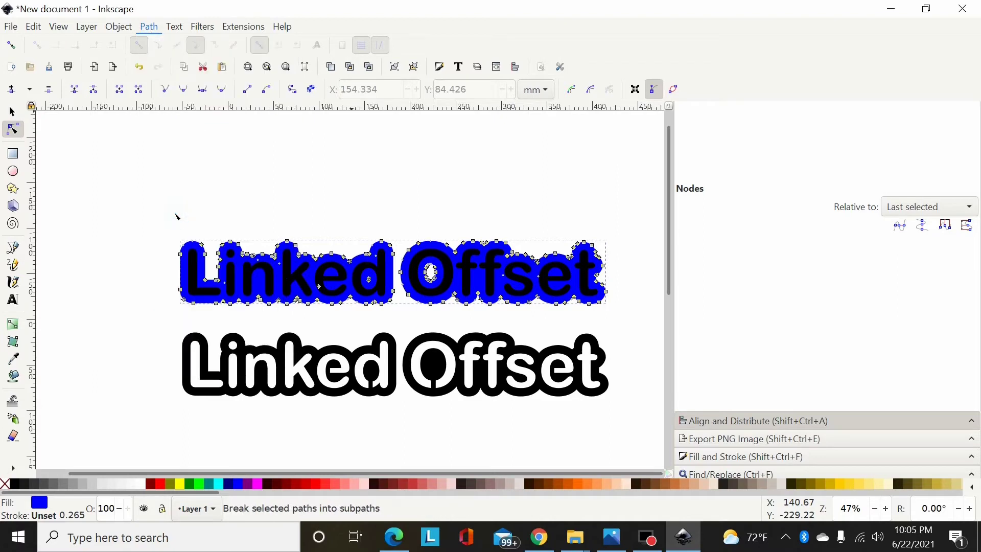
left_click(149, 27)
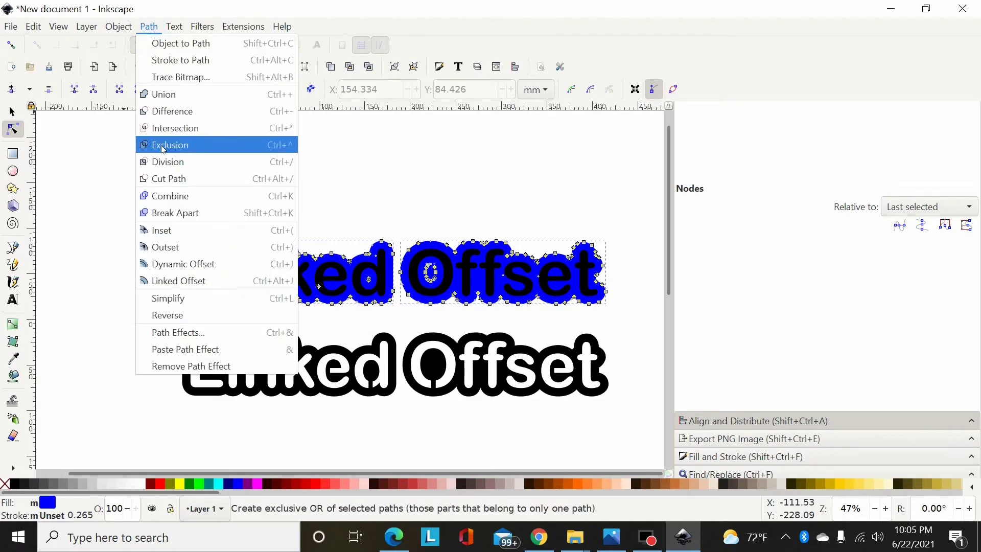
left_click(185, 99)
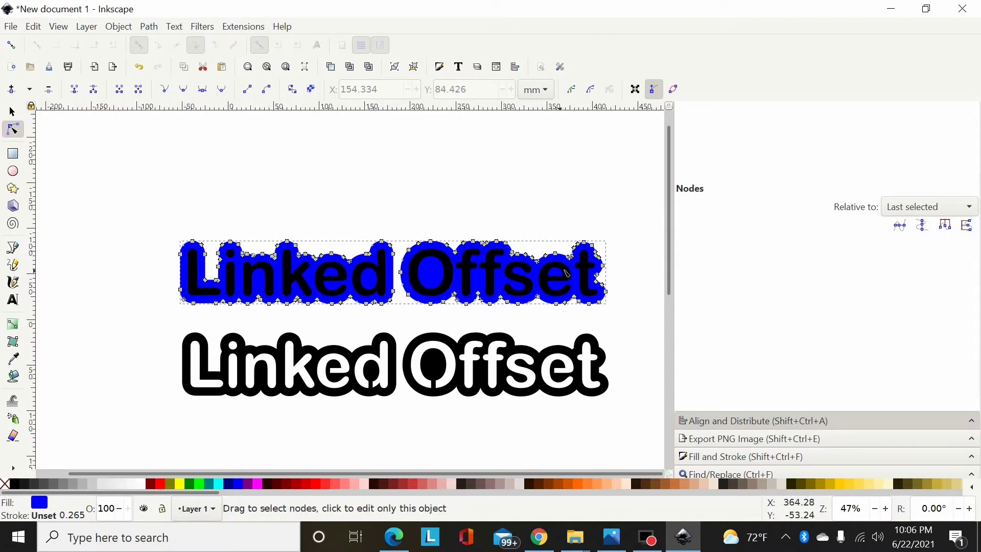
left_click(337, 204)
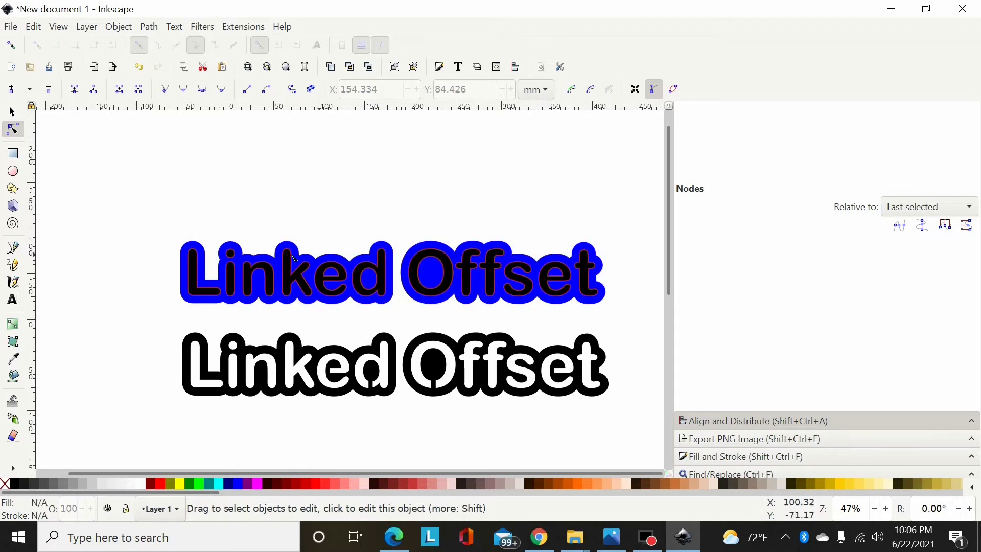
key("plus")
key("plus")
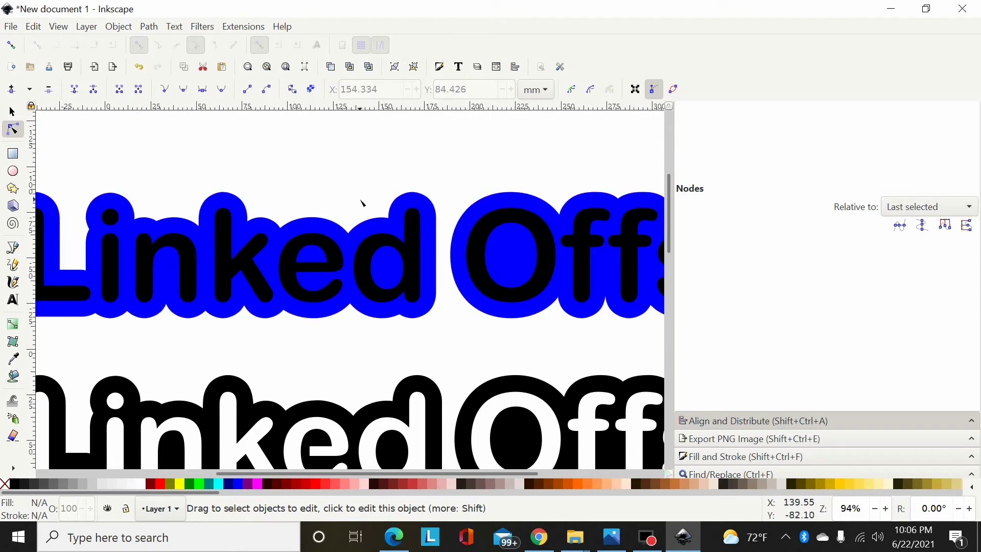
key("minus")
key("minus")
key("plus")
key("plus")
key("plus")
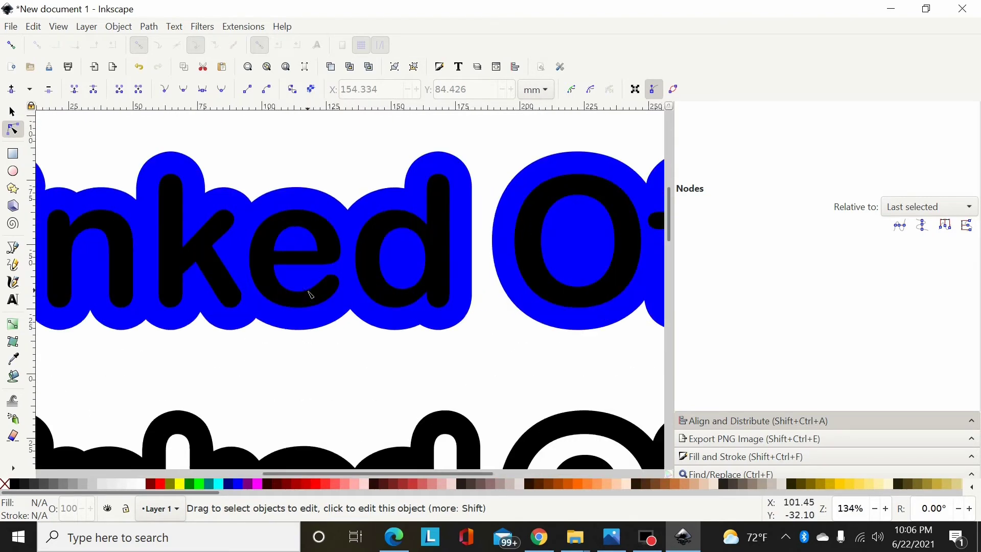
key("plus")
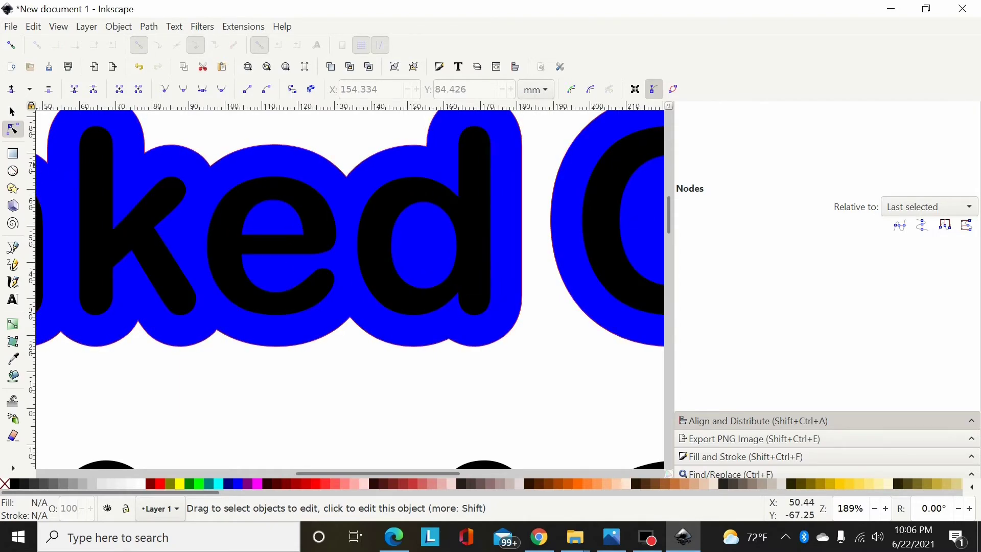
Step: Draw a small bridge rectangle over the e's crossbar and set its width to 0.180 in
left_click(15, 155)
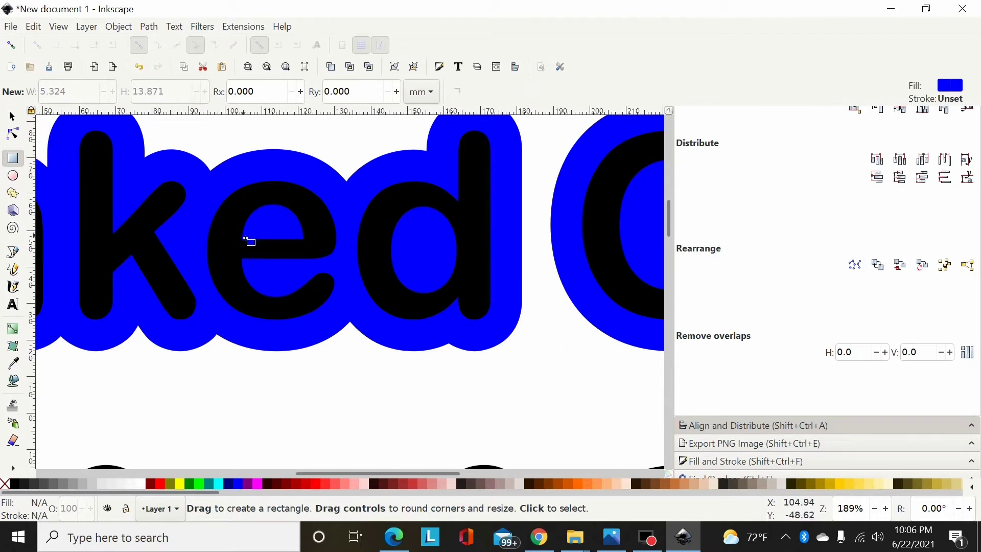
left_click_drag(245, 236, 260, 265)
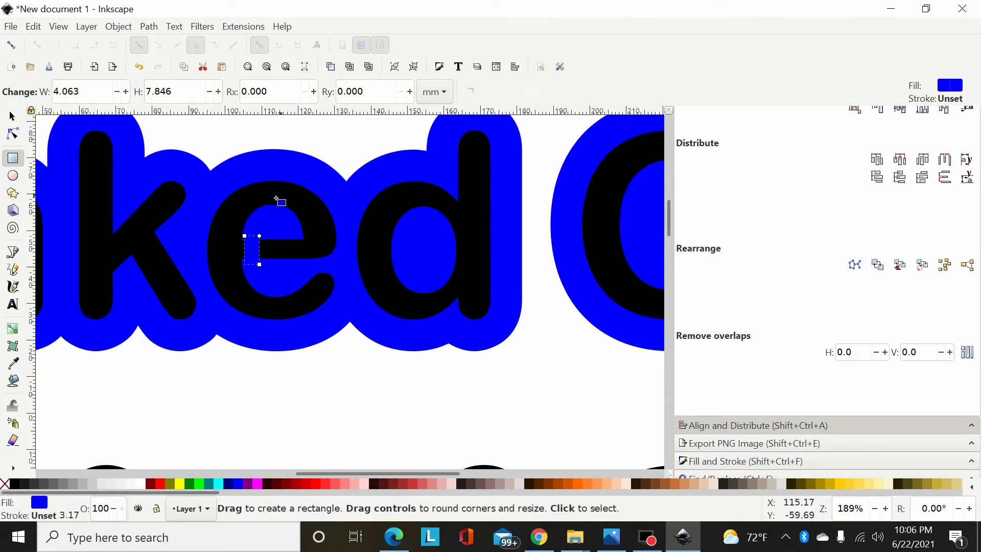
left_click(11, 116)
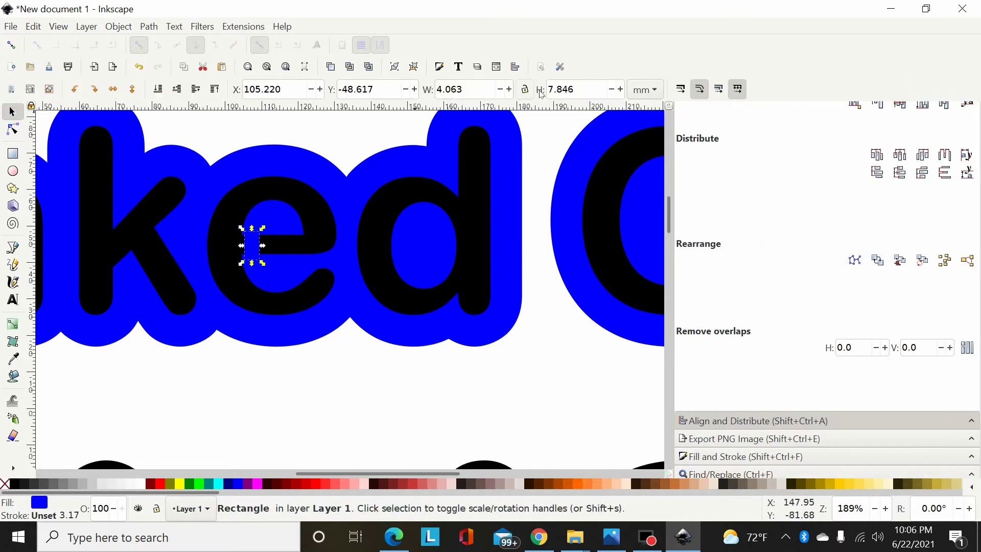
left_click(653, 93)
left_click(639, 108)
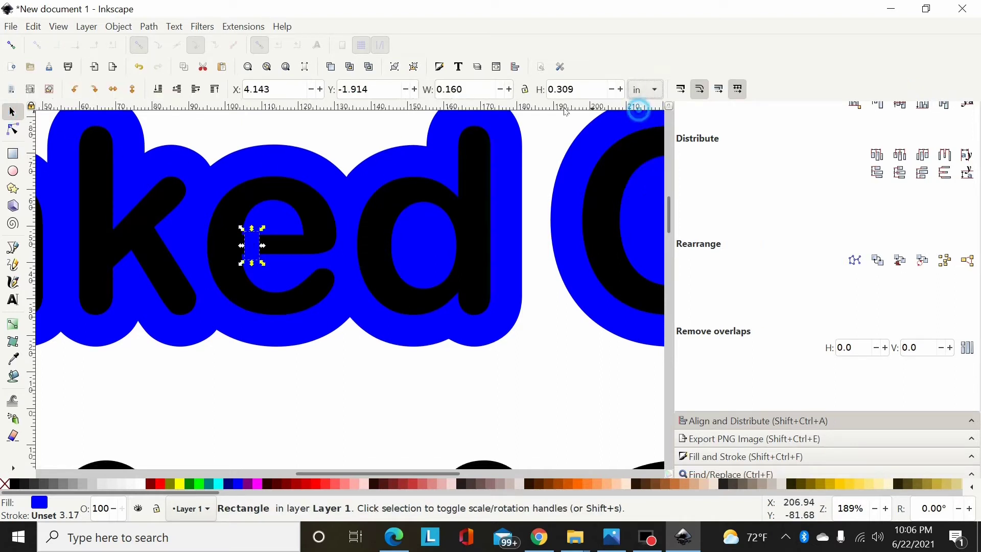
left_click(474, 96)
key("BackSpace")
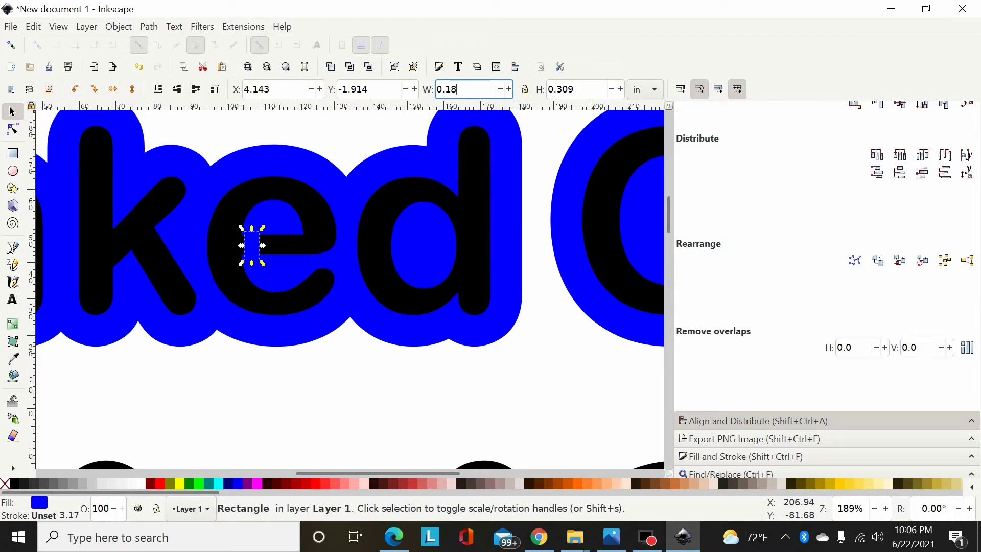
type("80")
key("Return")
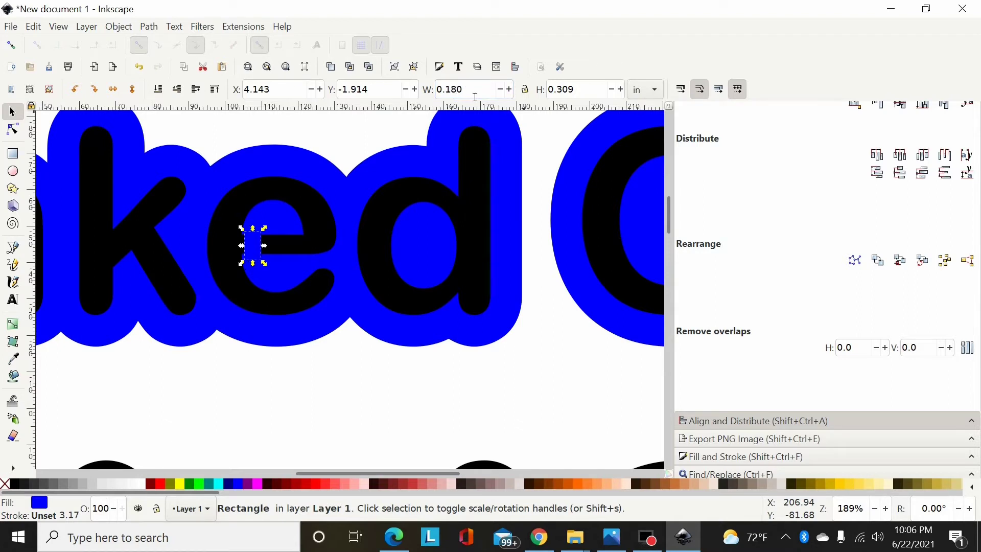
key("plus")
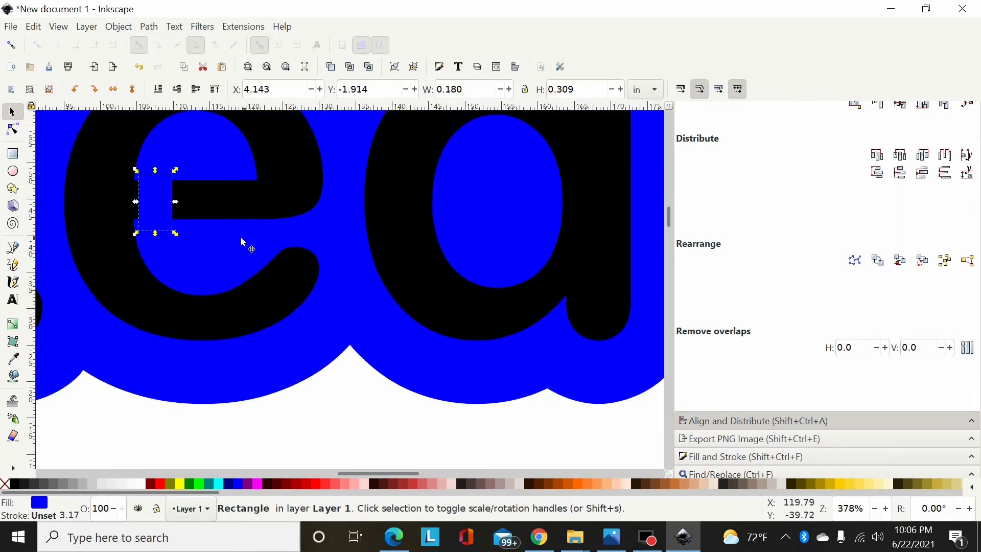
Step: Fill a rectangle lime and place it as a taller 0.180 × 0.403 in bridge across the d's bowl
left_click_drag(163, 219, 151, 206)
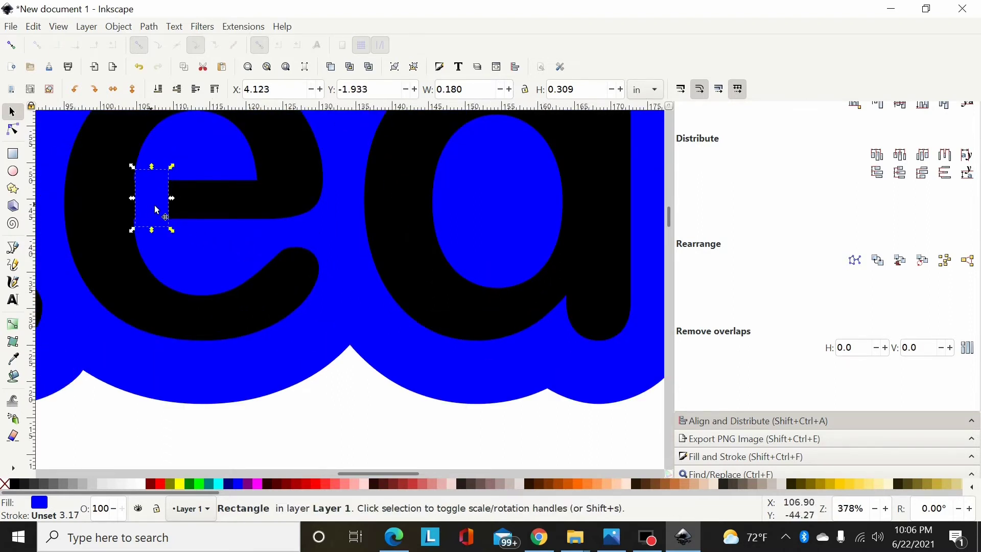
left_click(202, 487)
left_click_drag(163, 200, 507, 316)
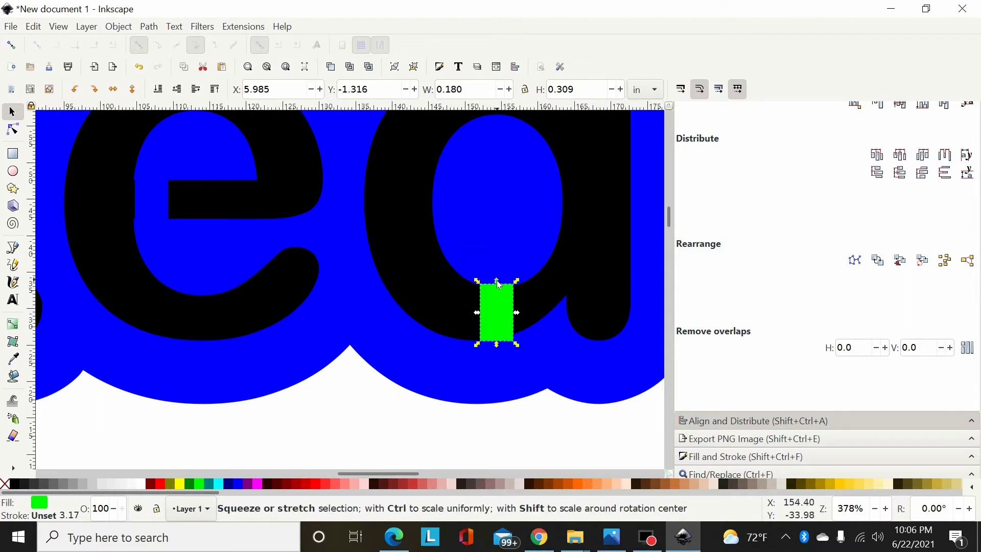
left_click_drag(497, 280, 495, 302)
Step: Make the e's bridge rectangle lime to match
left_click(146, 199)
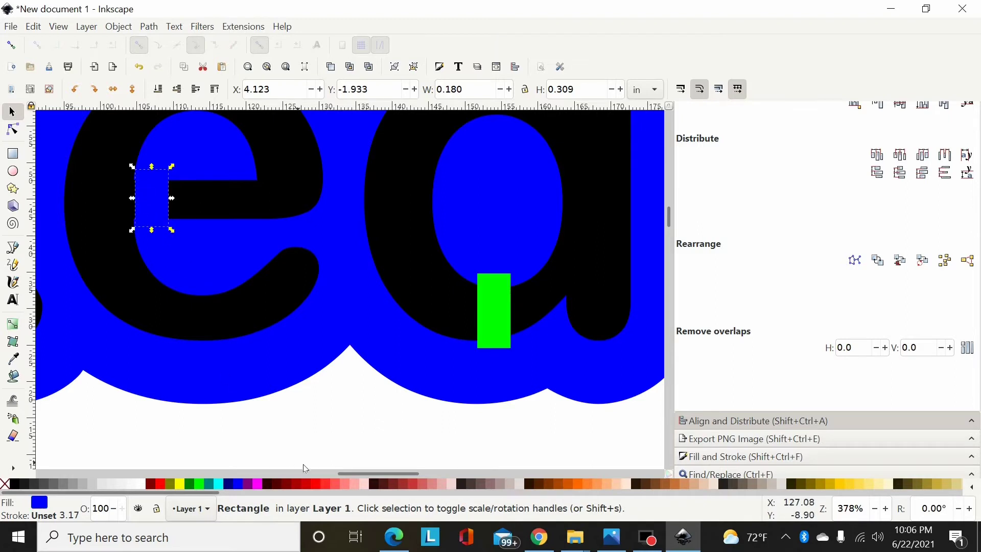
left_click(200, 484)
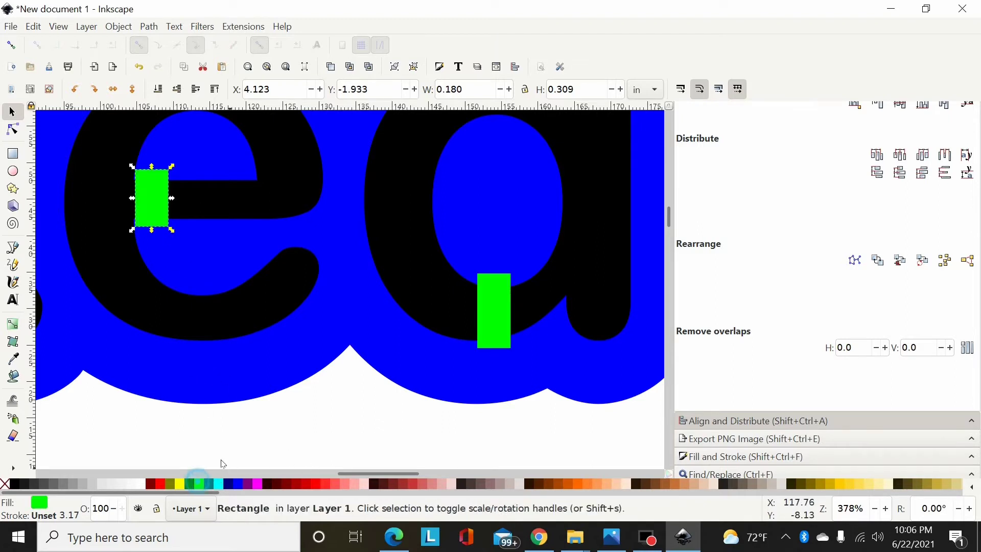
scroll(411, 479, "right", 2)
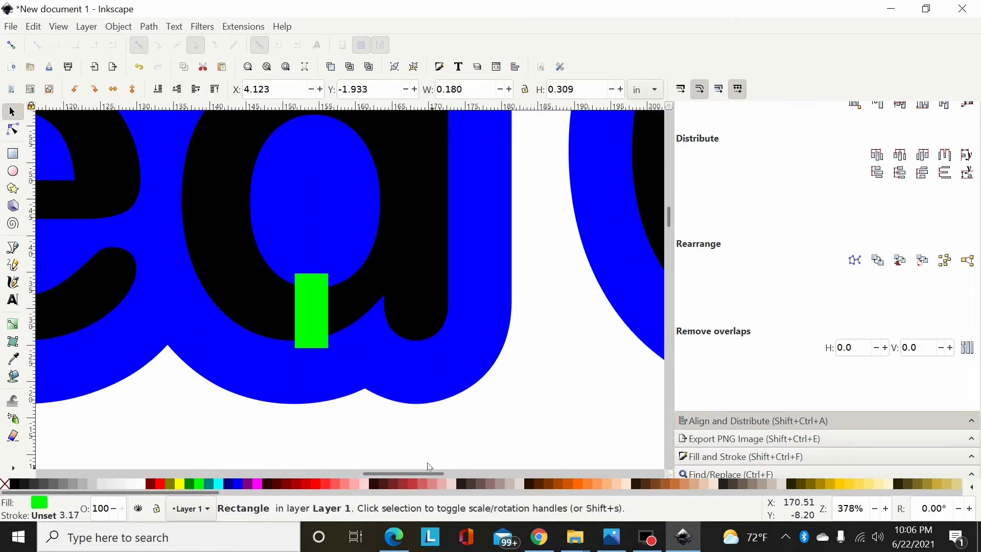
scroll(337, 299, "down", 2, "ctrl")
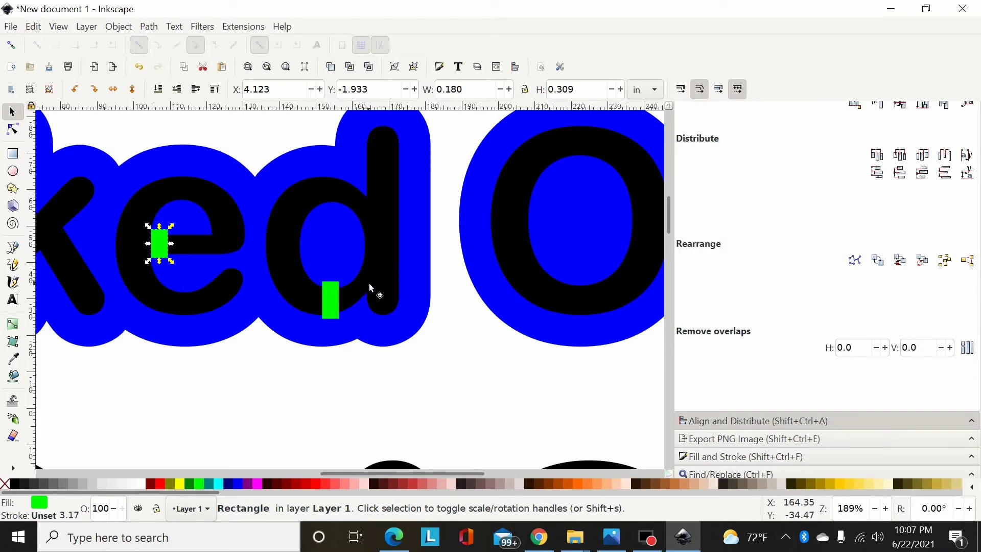
Step: Duplicate the d's lime bridge, place it across the bottom of the O, and set its width to 0.200 in
left_click(330, 297)
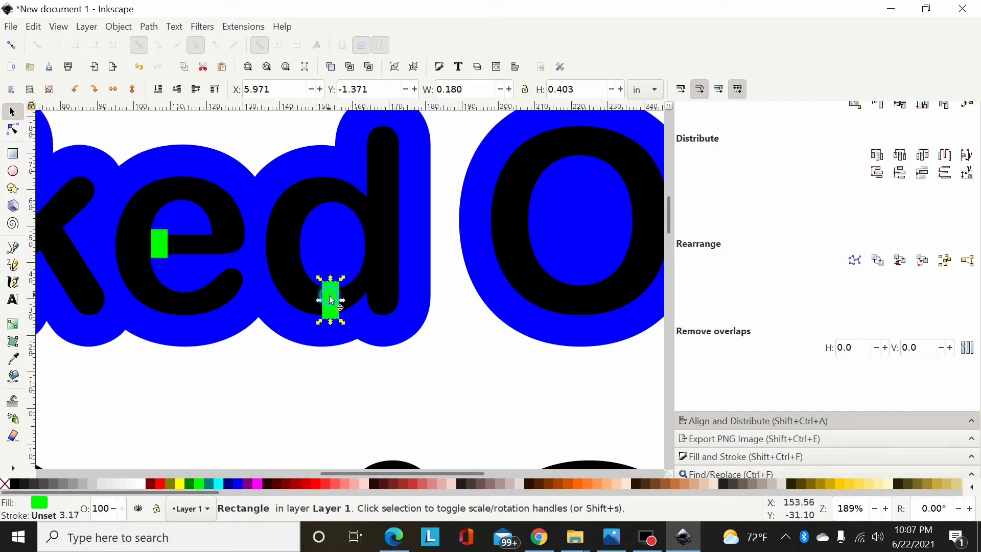
key("ctrl+d")
left_click_drag(331, 300, 590, 296)
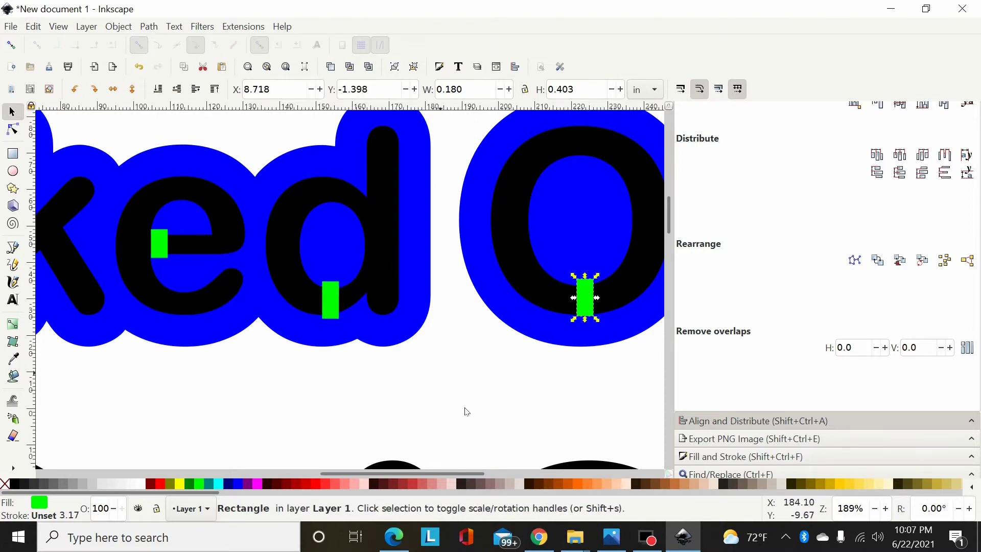
left_click_drag(428, 479, 453, 476)
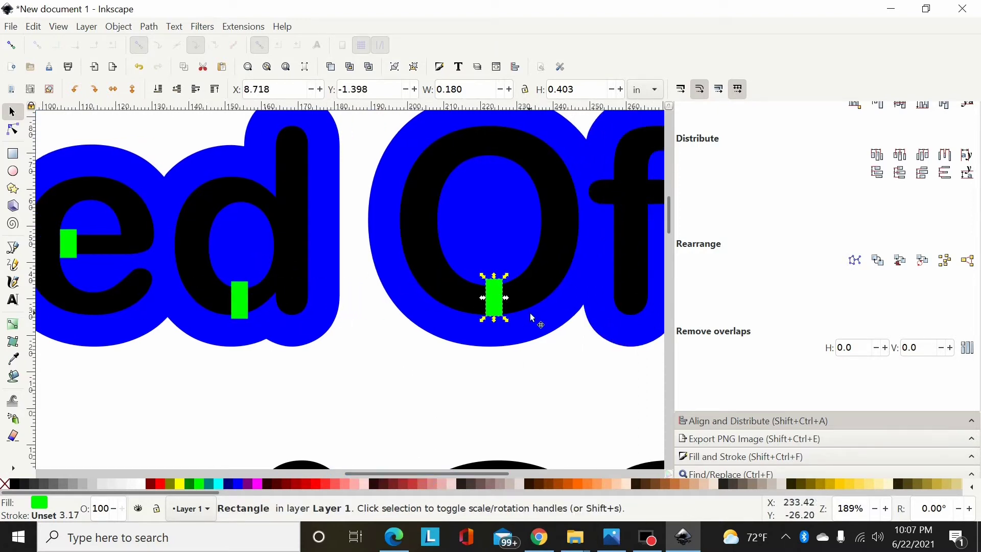
left_click_drag(499, 312, 497, 315)
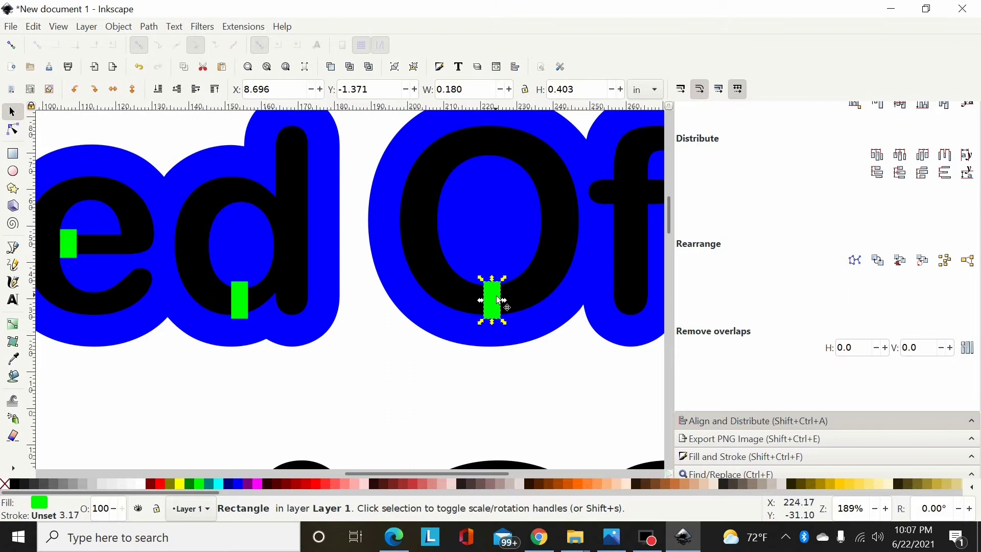
left_click(481, 91)
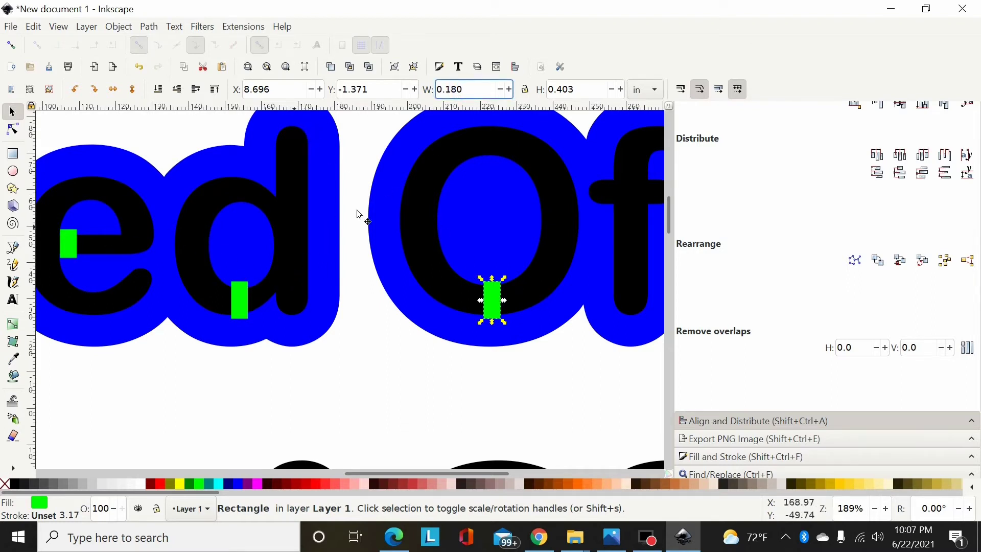
key("BackSpace")
key("BackSpace")
type("200")
key("Return")
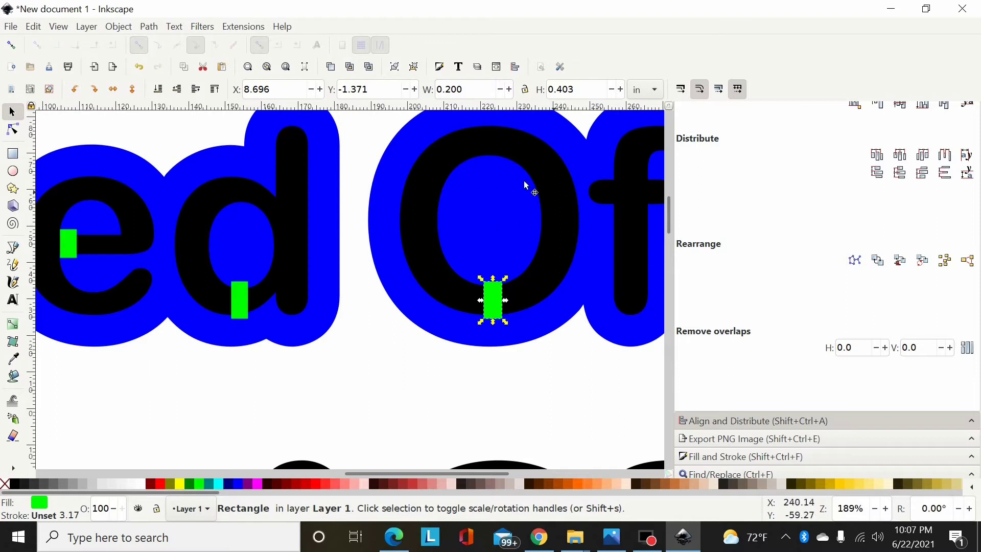
left_click_drag(497, 309, 494, 309)
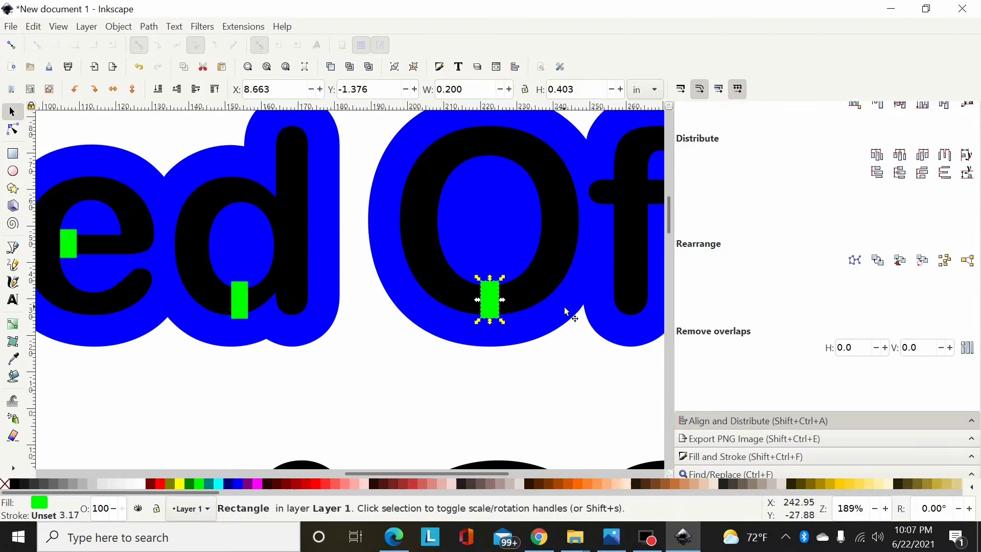
scroll(566, 312, "down", 3)
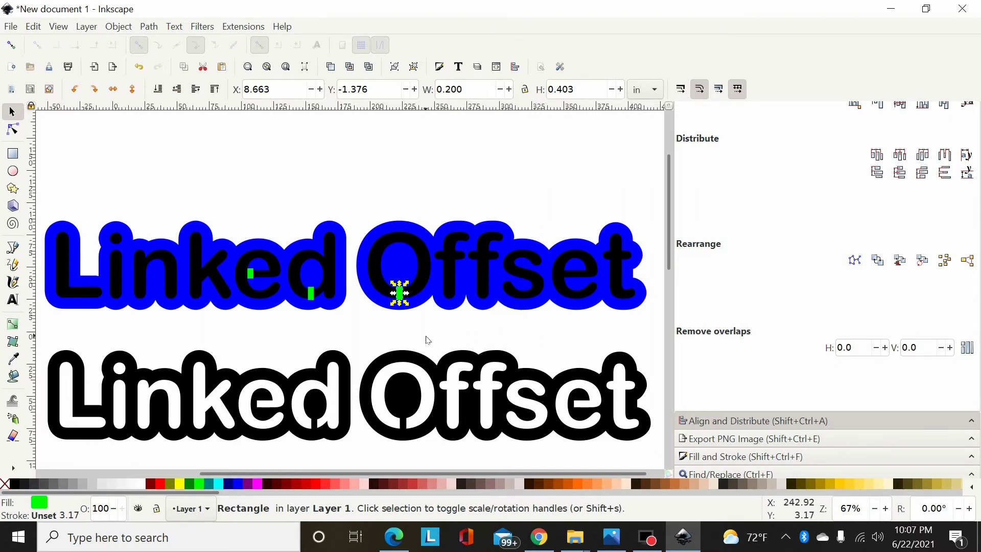
Step: Union the three lime bridges into a single path
left_click_drag(426, 335, 203, 261)
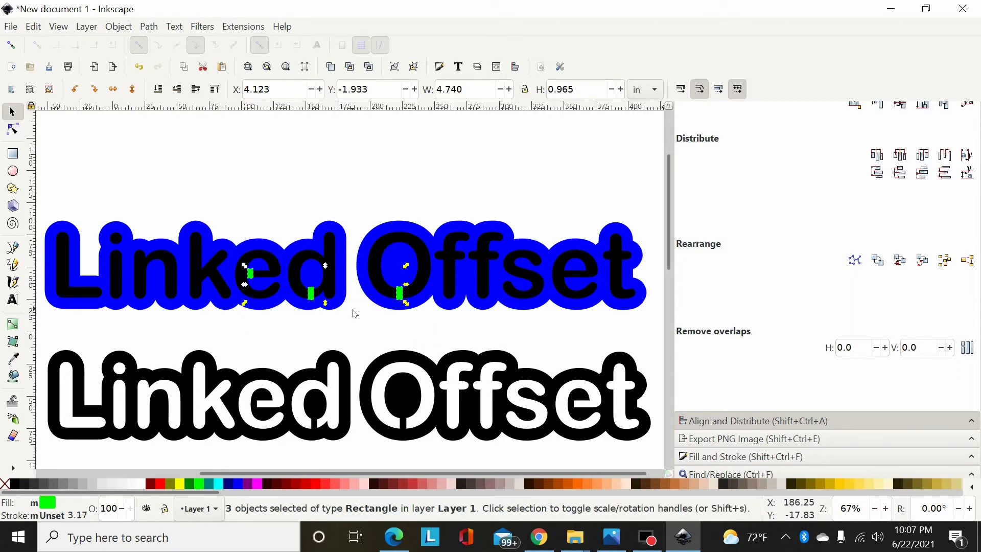
left_click(150, 27)
left_click(168, 94)
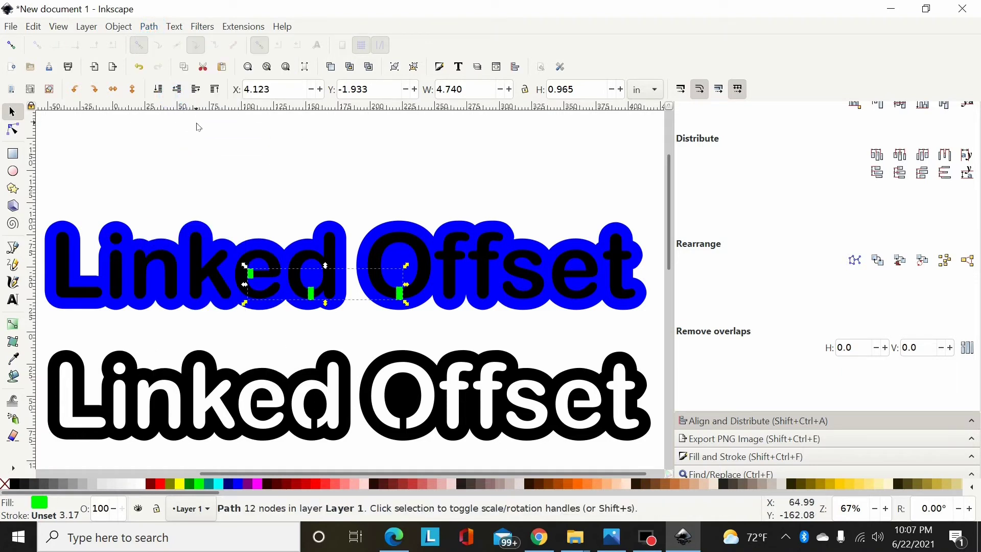
Step: Combine the merged bridges with the blue offset outline into one path
left_click(402, 242, "shift")
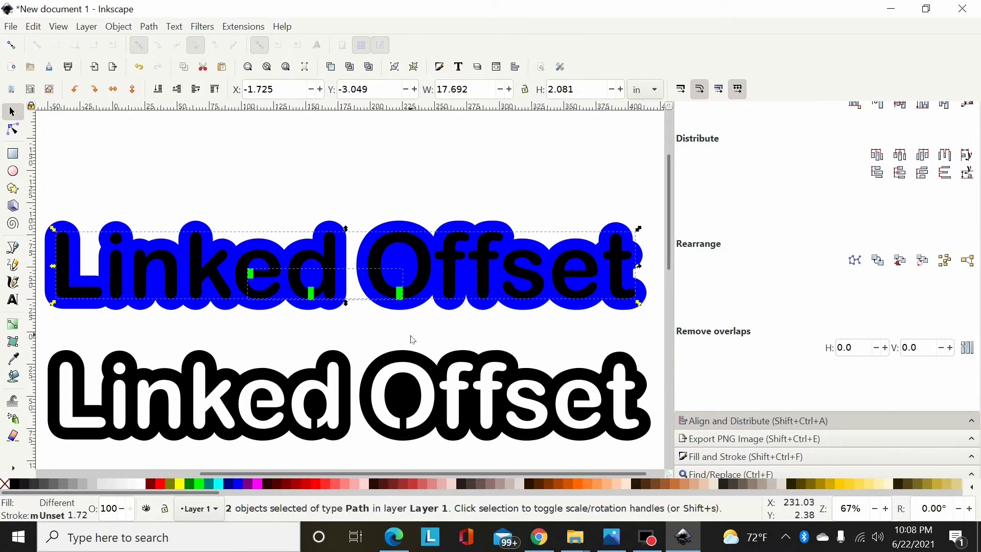
key("ctrl+k")
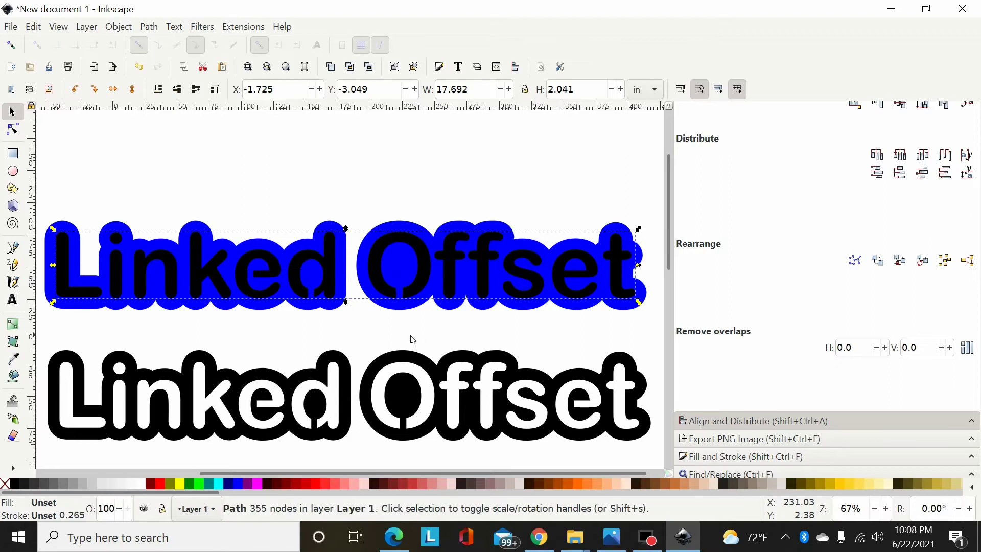
left_click(150, 30)
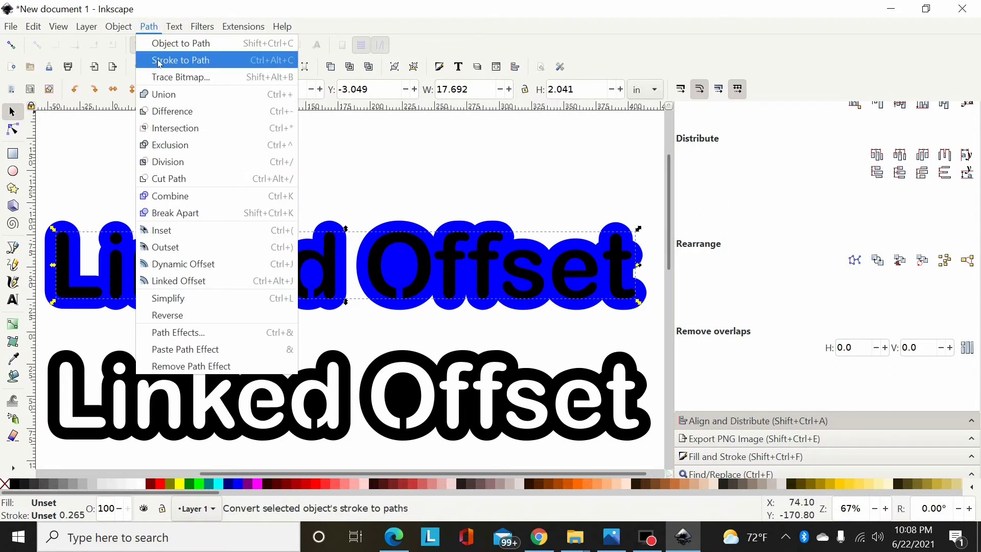
Step: Zoom in closely on the letter e and switch to the Node tool
left_click(399, 175)
key("plus")
key("plus")
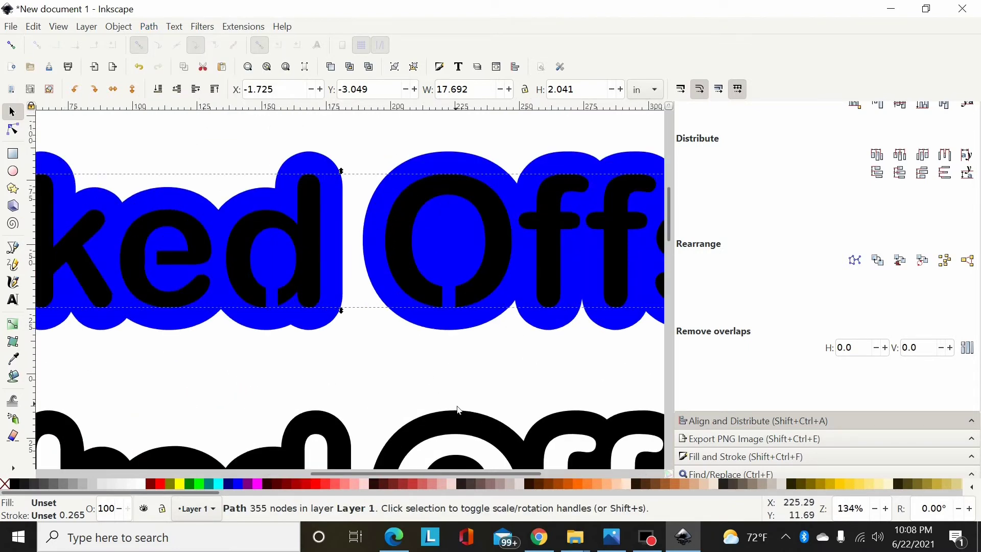
key("plus")
scroll(428, 478, "left", 10)
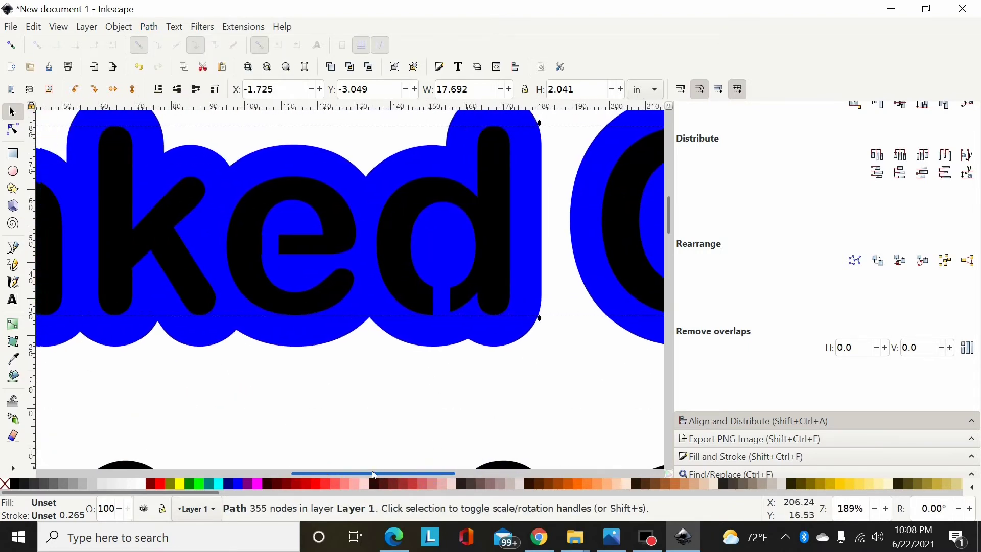
key("plus")
key("plus")
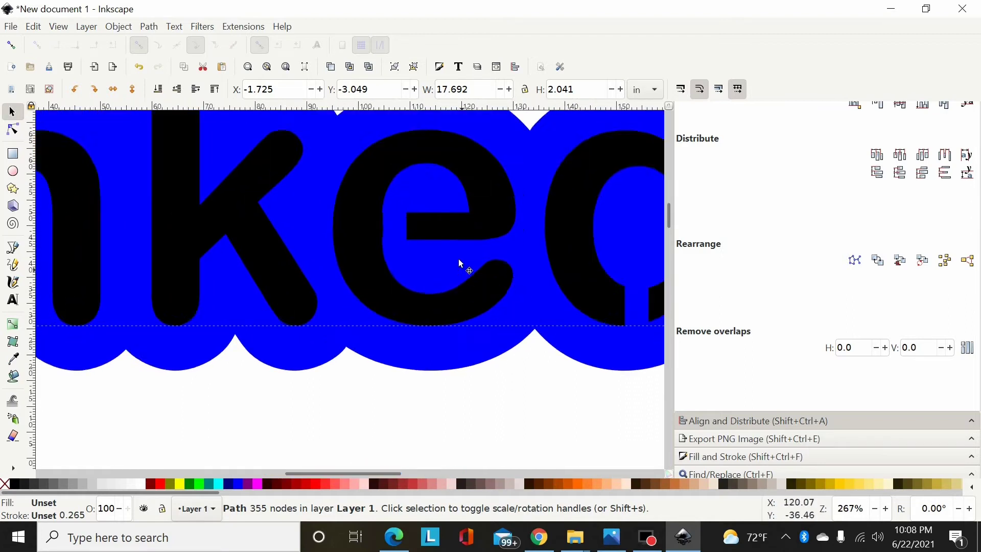
scroll(423, 210, "up", 2)
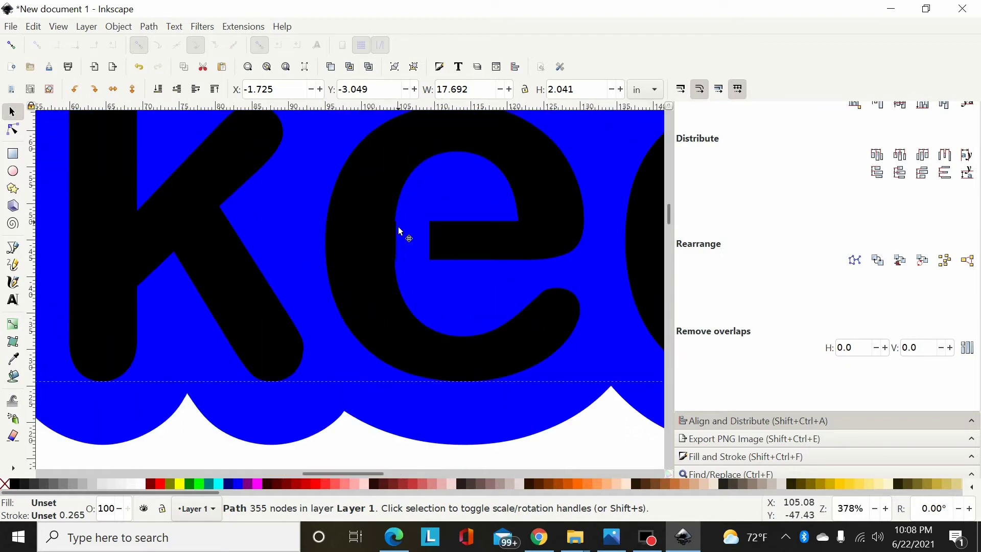
left_click(16, 134)
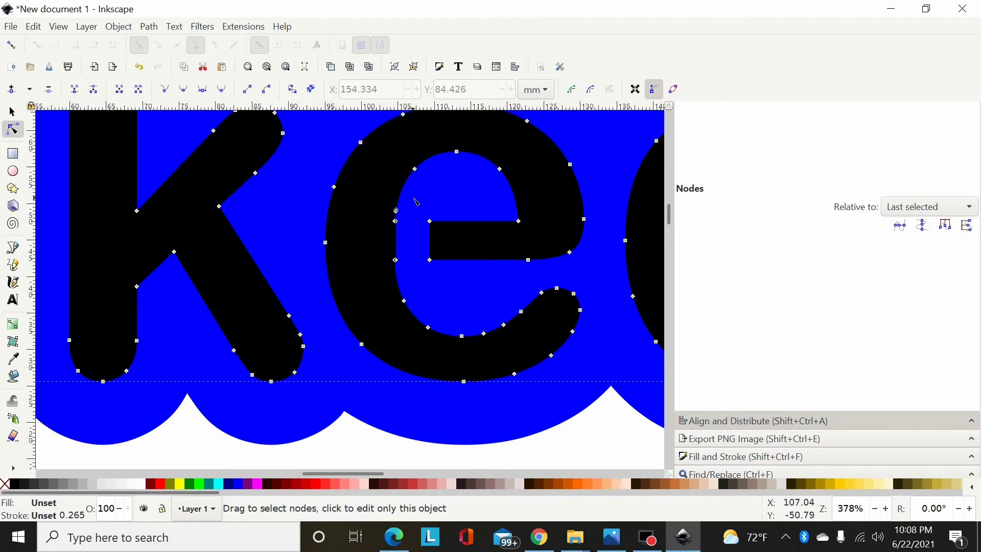
Step: Make the nodes along the e's inner left edge smooth
left_click_drag(412, 201, 379, 279)
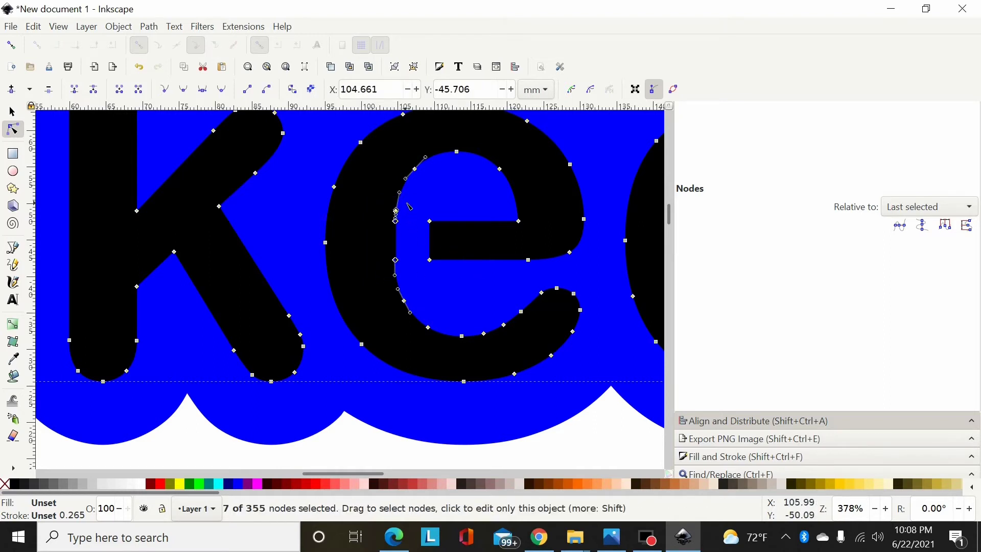
left_click_drag(409, 206, 373, 265)
key("Escape")
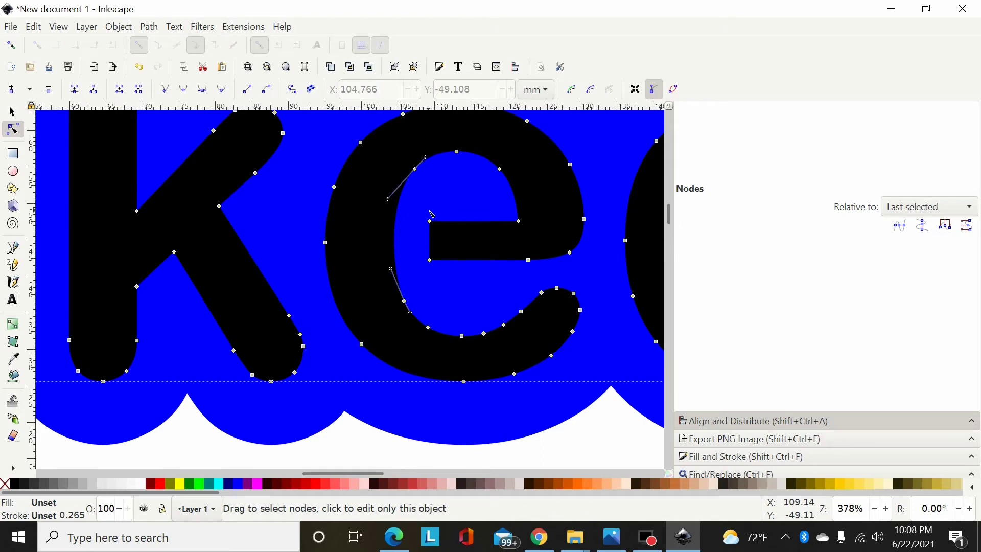
left_click_drag(420, 145, 381, 312)
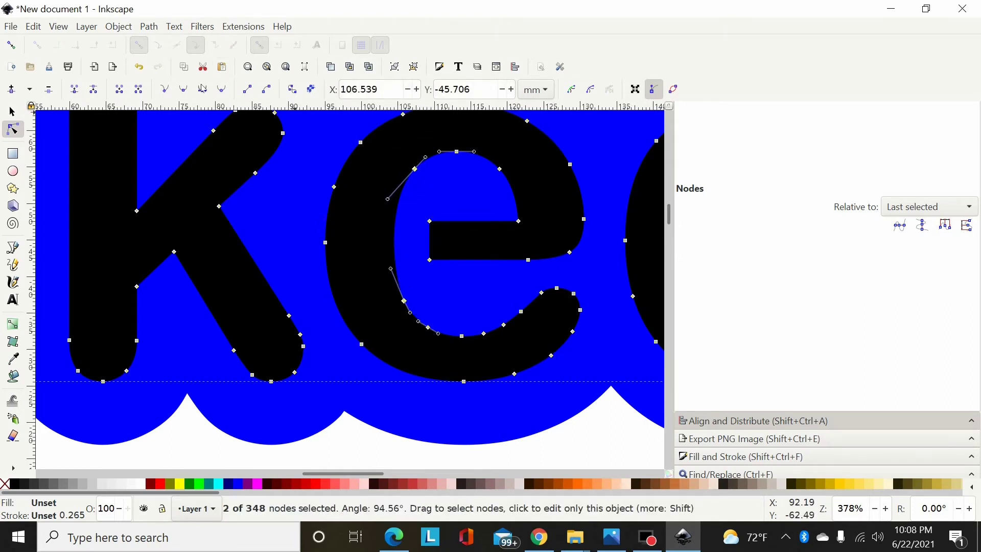
left_click(181, 91)
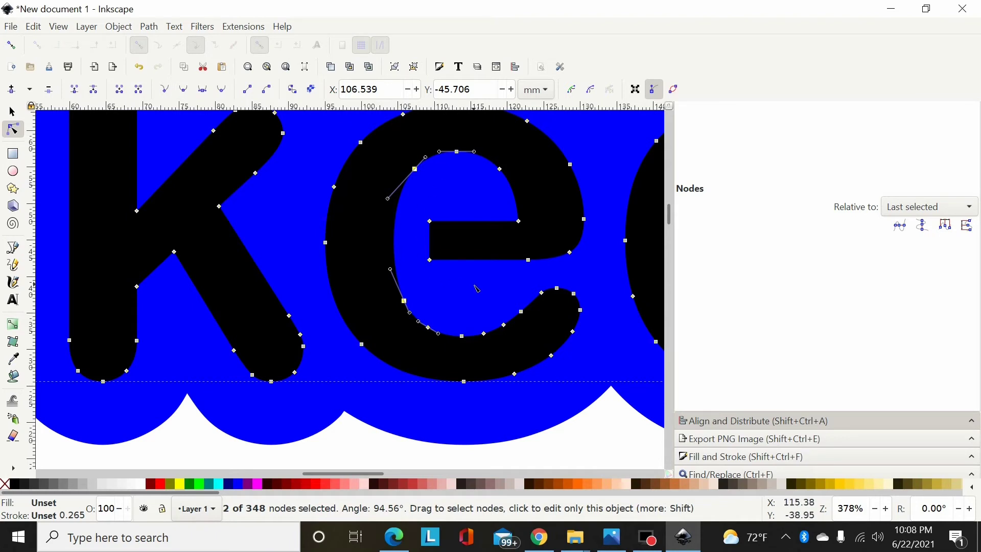
Step: Delete the surplus nodes along the e's lower inner curve
left_click_drag(446, 309, 418, 347)
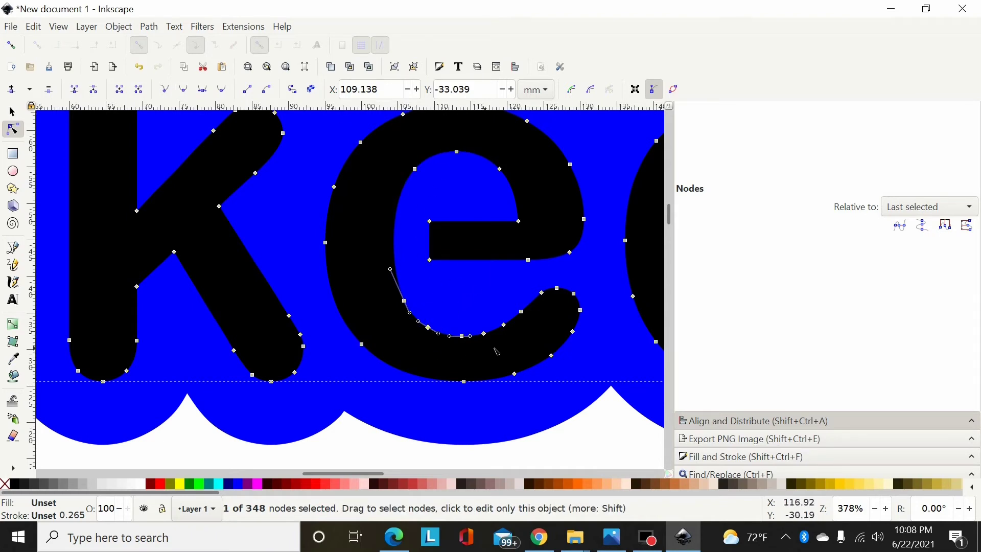
key("Delete")
left_click_drag(475, 300, 526, 344)
key("Delete")
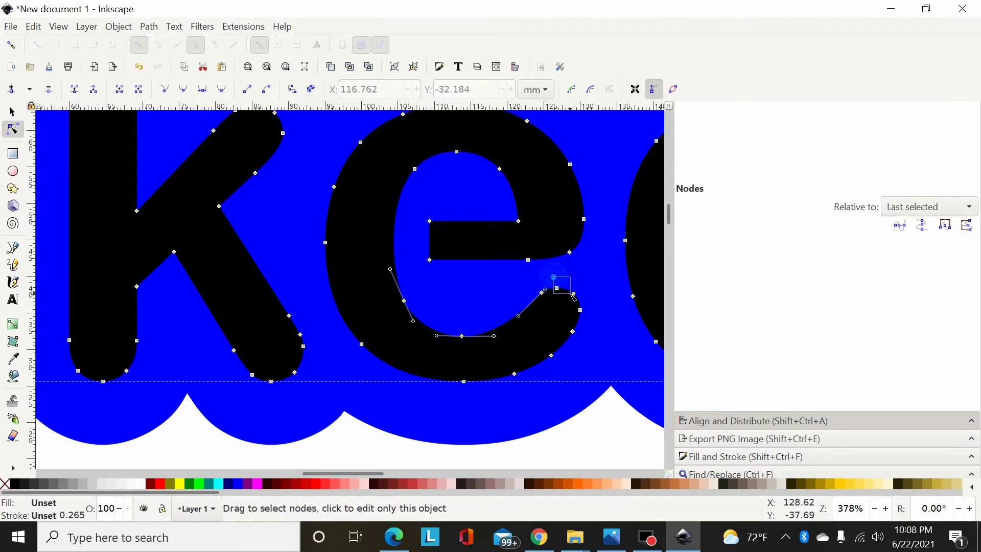
left_click_drag(591, 302, 504, 400)
key("Delete")
Step: Delete the extra nodes at the e's upper-left and its inner top node
left_click(362, 344)
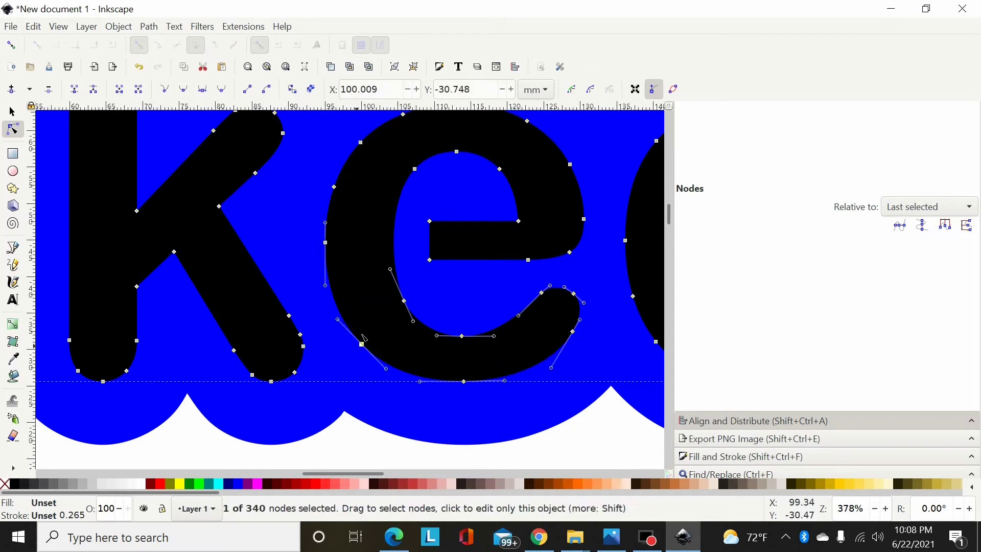
scroll(362, 255, "up", 4)
left_click_drag(317, 203, 385, 274)
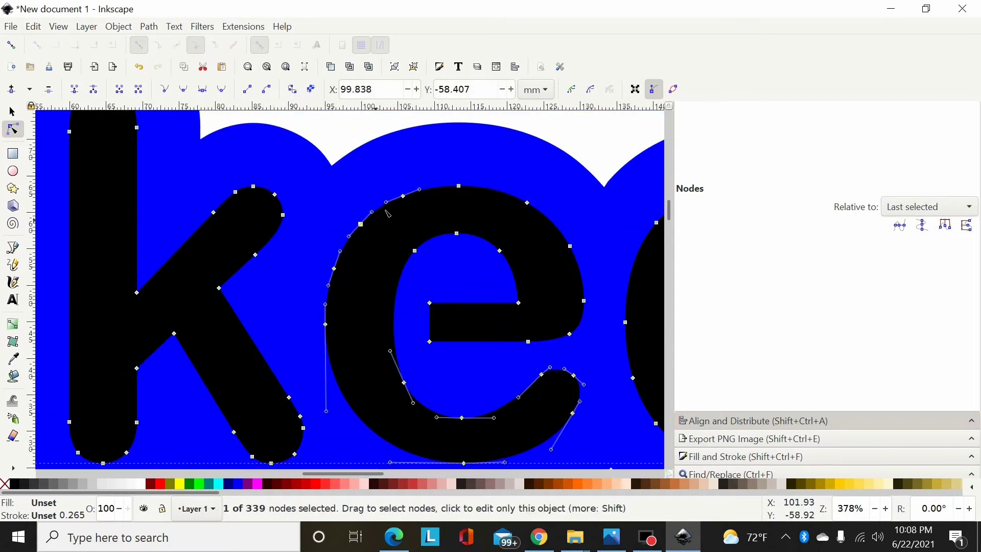
left_click_drag(399, 182, 383, 230)
left_click_drag(403, 177, 325, 287)
key("Delete")
left_click(456, 233)
key("Delete")
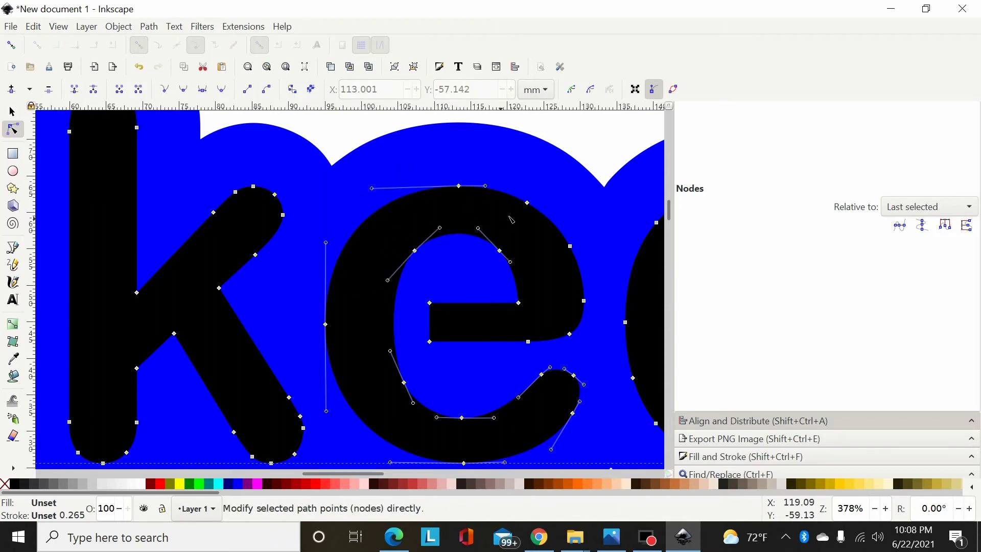
Step: Delete the surplus nodes on the e's upper-right and right curves
left_click_drag(515, 183, 592, 272)
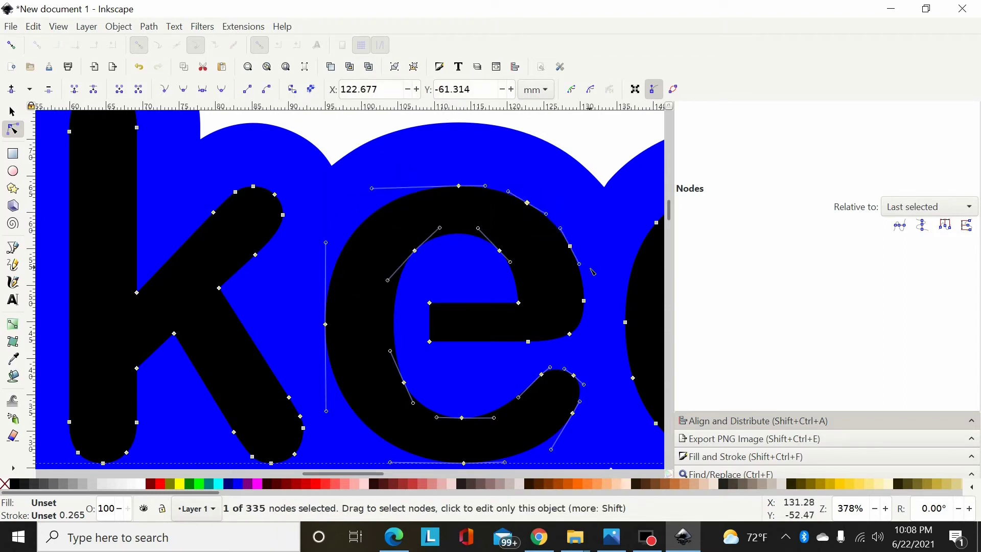
left_click_drag(519, 189, 596, 280)
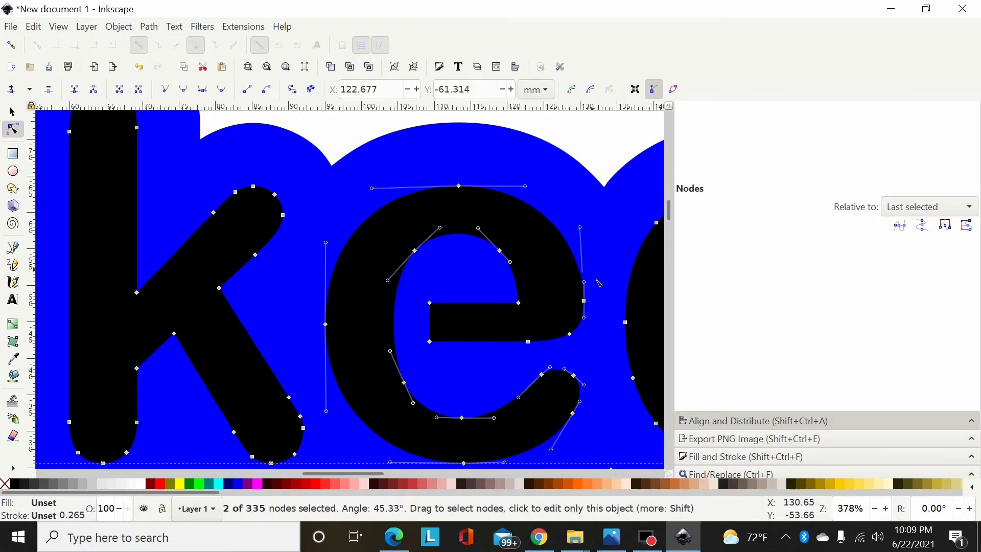
key("Delete")
left_click(591, 321)
key("Delete")
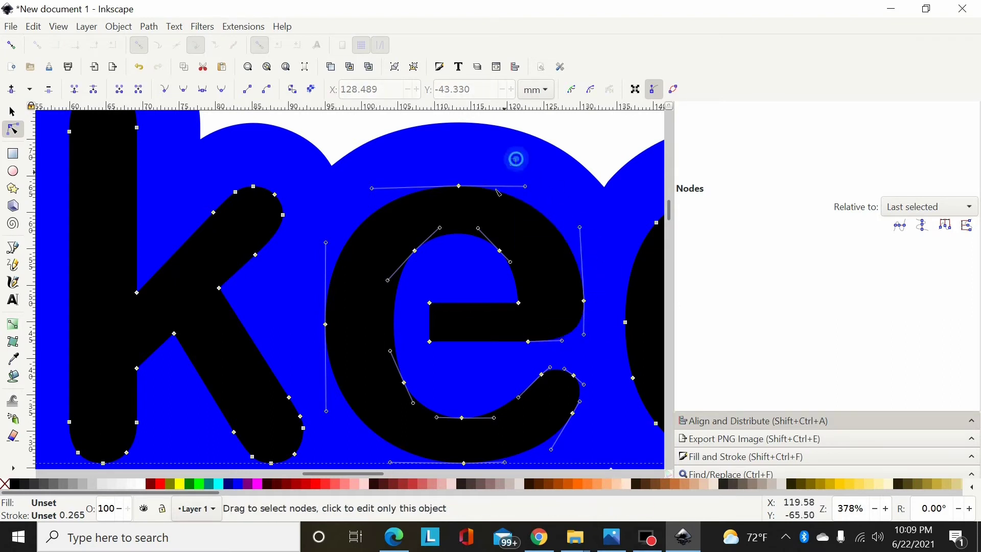
Step: Smooth the nodes at the top of the e and where the crossbar meets its right side
left_click_drag(515, 159, 579, 469)
left_click(197, 88)
left_click(183, 89)
scroll(587, 276, "down", 4)
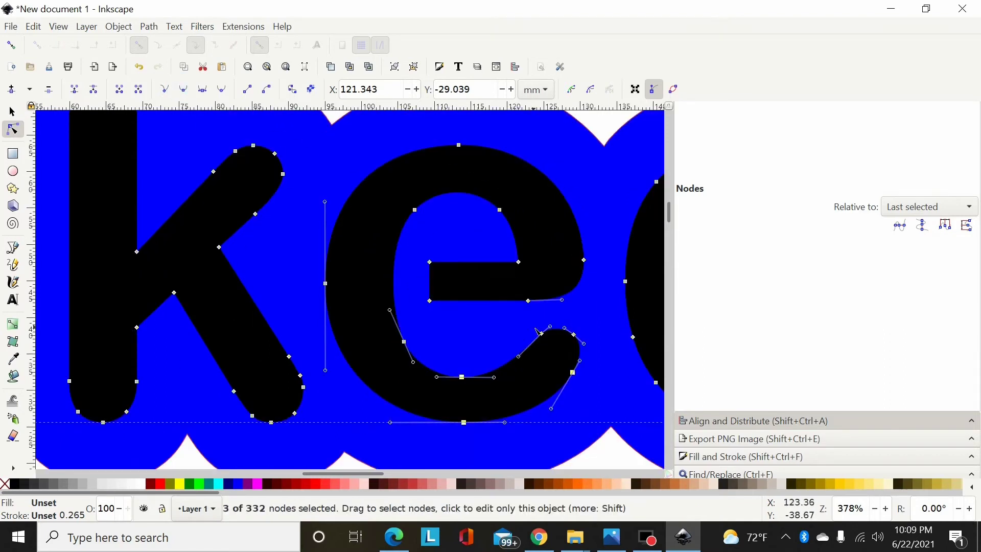
left_click_drag(602, 268, 505, 343)
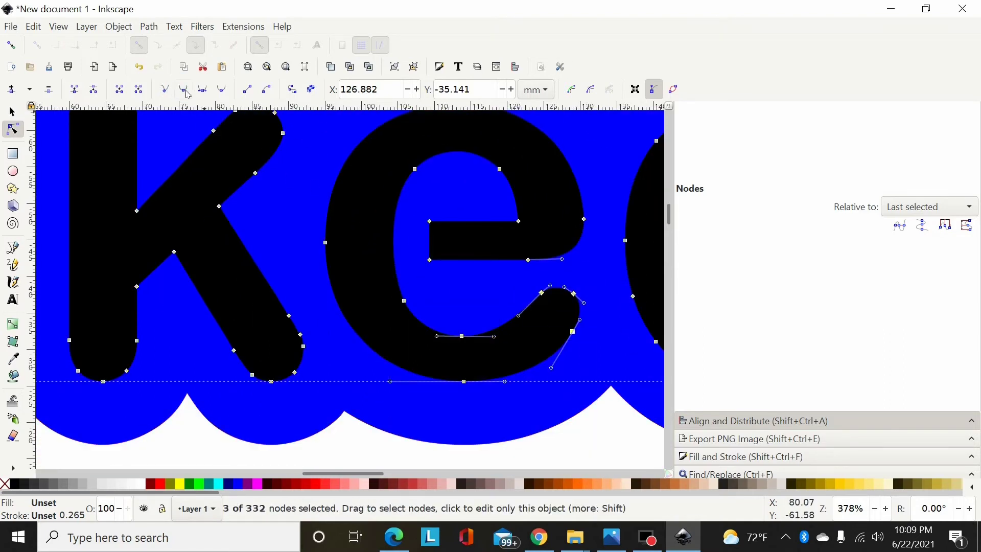
left_click(557, 247)
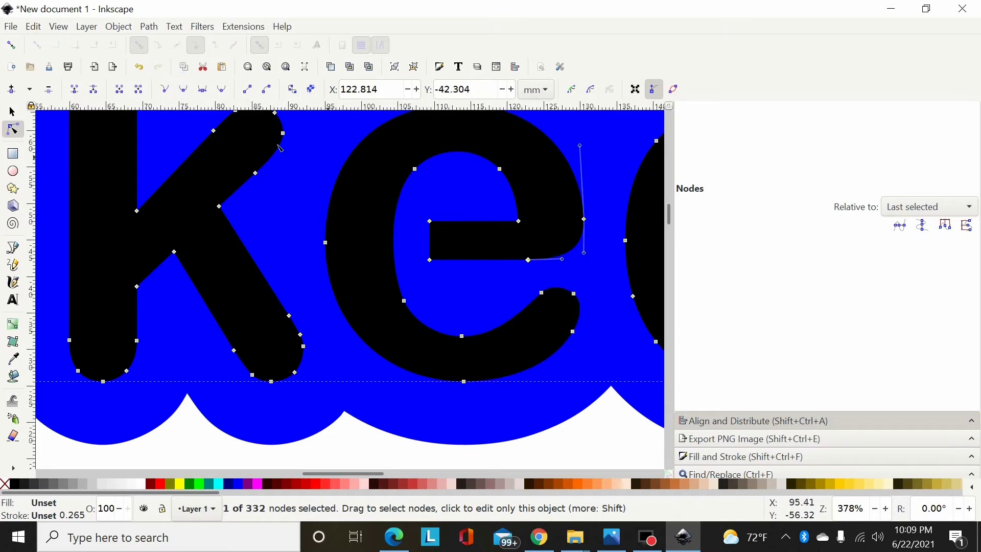
left_click(184, 90)
Step: Move the black lettering straight up off the blue outline
left_click(12, 111)
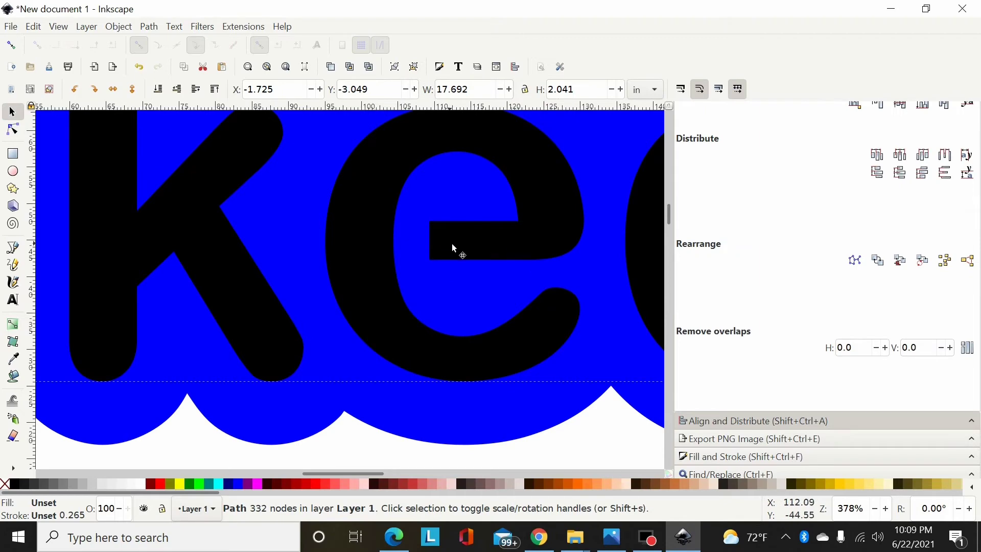
scroll(453, 243, "down", 4)
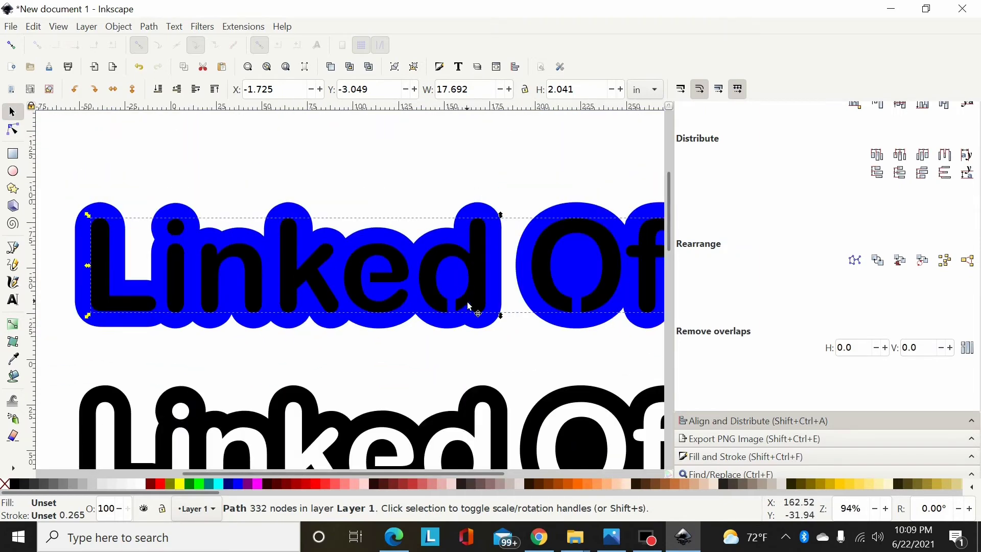
key("ctrl")
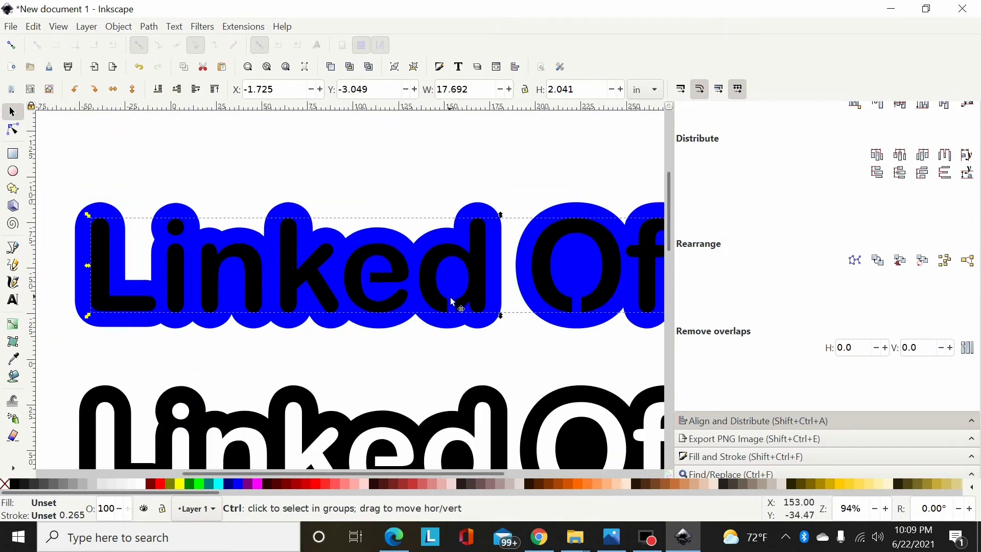
left_click_drag(402, 280, 400, 154)
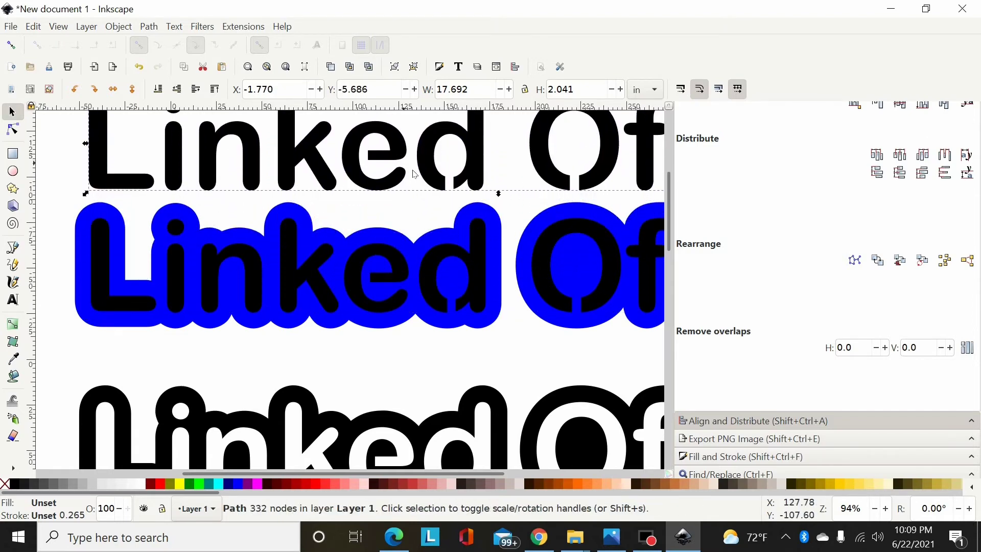
scroll(428, 186, "up", 4)
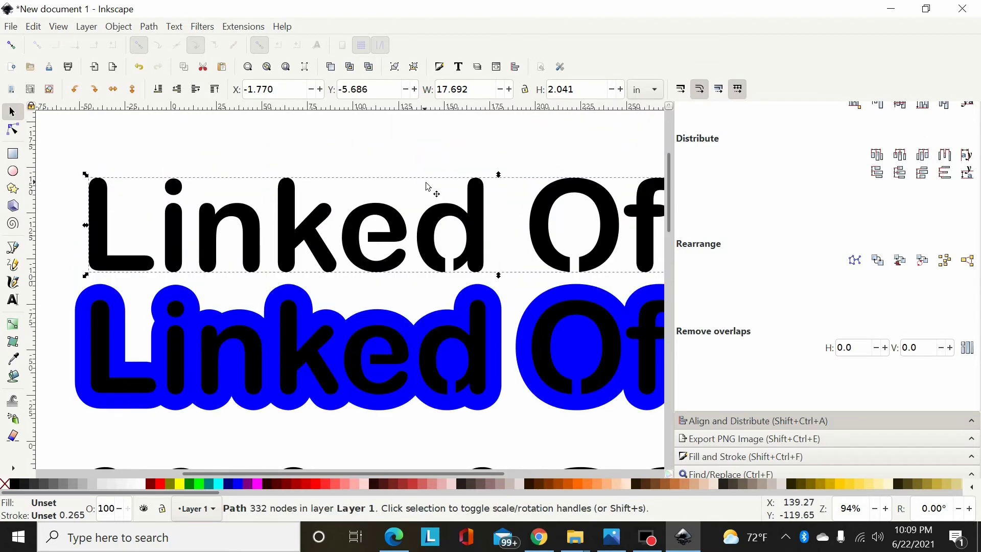
Step: Break Apart the black lettering into separate letter paths
left_click(143, 27)
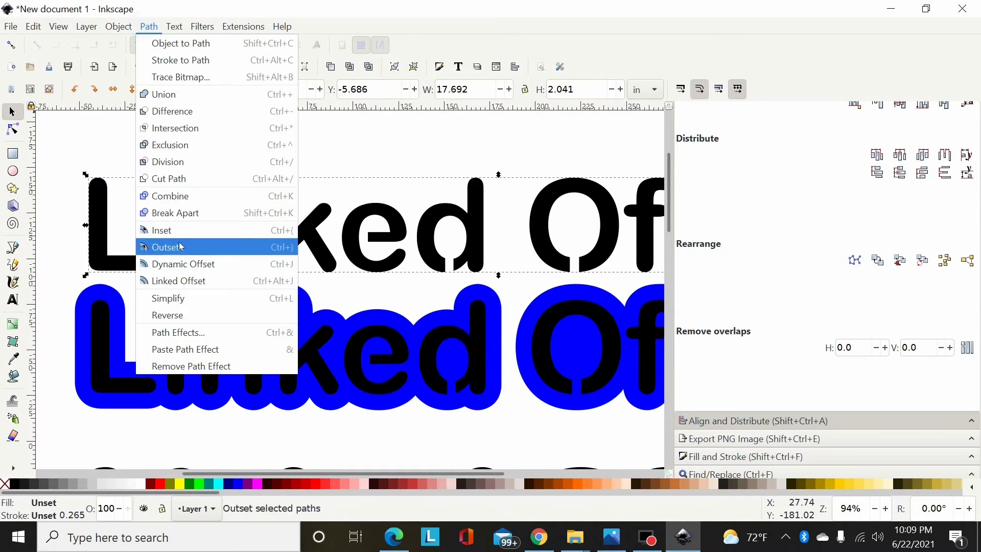
mouse_move(130, 22)
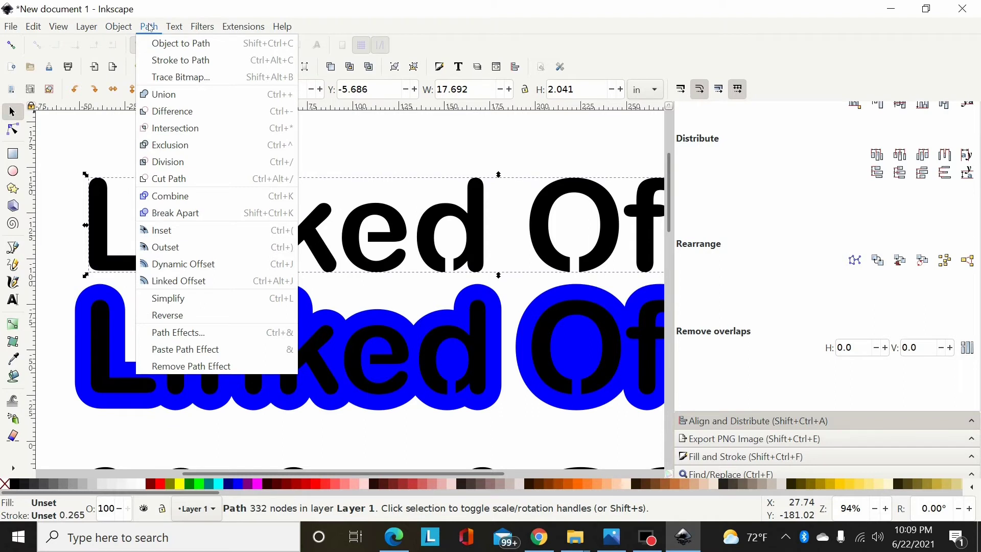
left_click(162, 214)
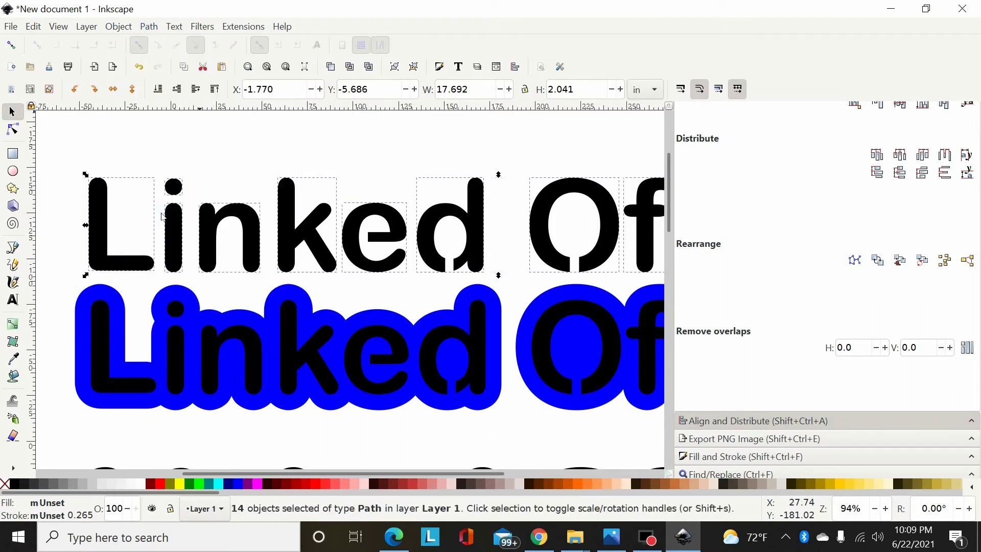
left_click(400, 164)
Step: Delete the d and the Link letters from the black lettering
left_click(450, 216)
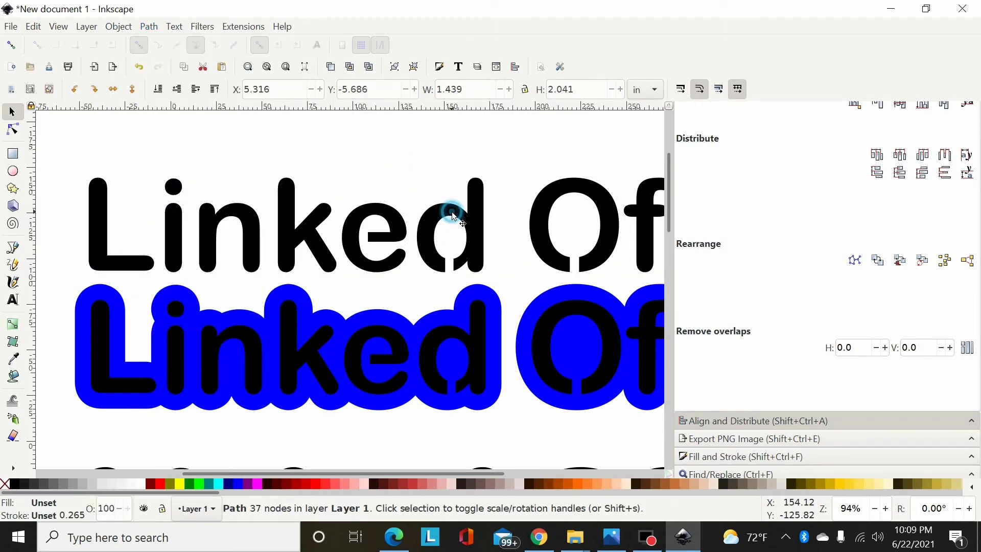
key("Delete")
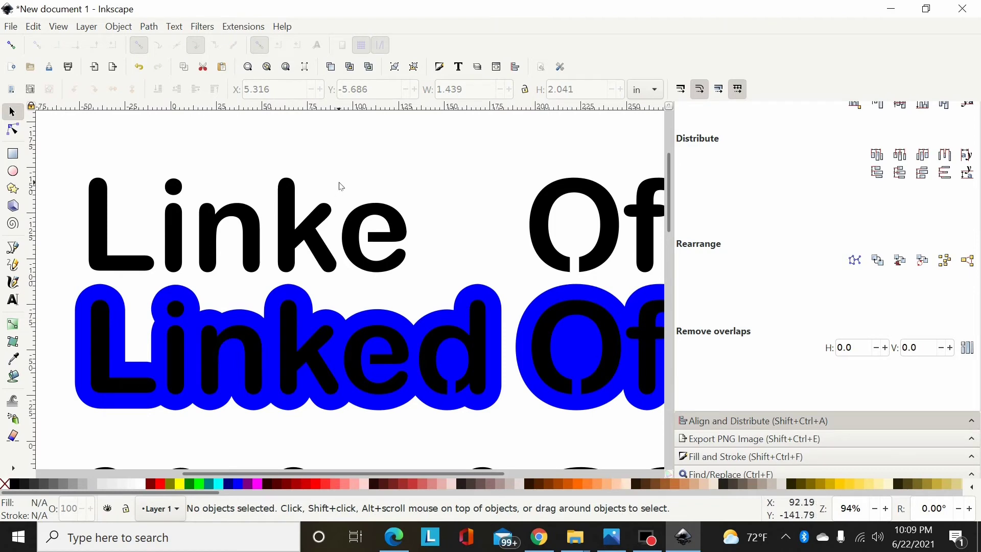
scroll(341, 186, "down", 2)
left_click_drag(352, 205, 201, 298)
key("Delete")
left_click_drag(411, 199, 654, 303)
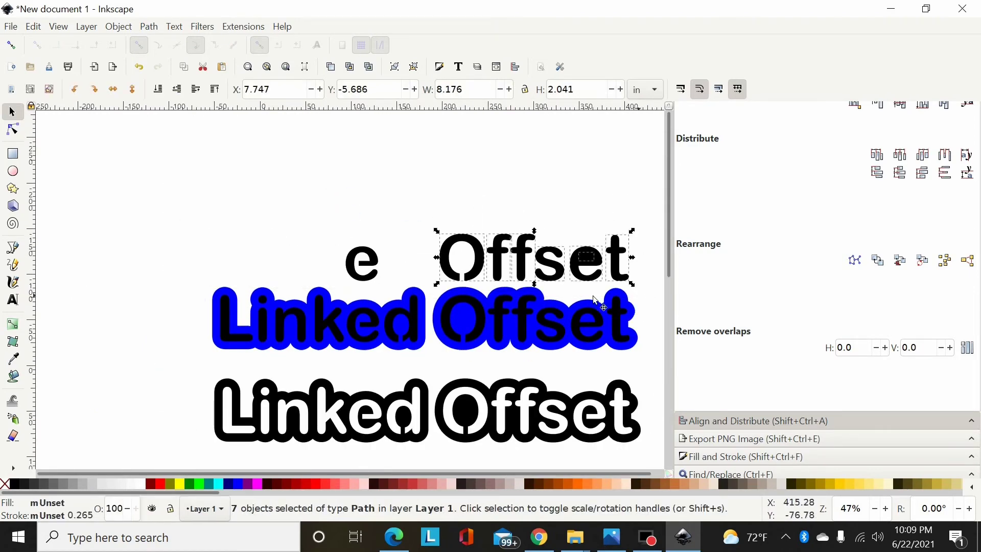
Step: Delete the Offset letters and colour the remaining e fuchsia
key("Delete")
left_click(377, 268)
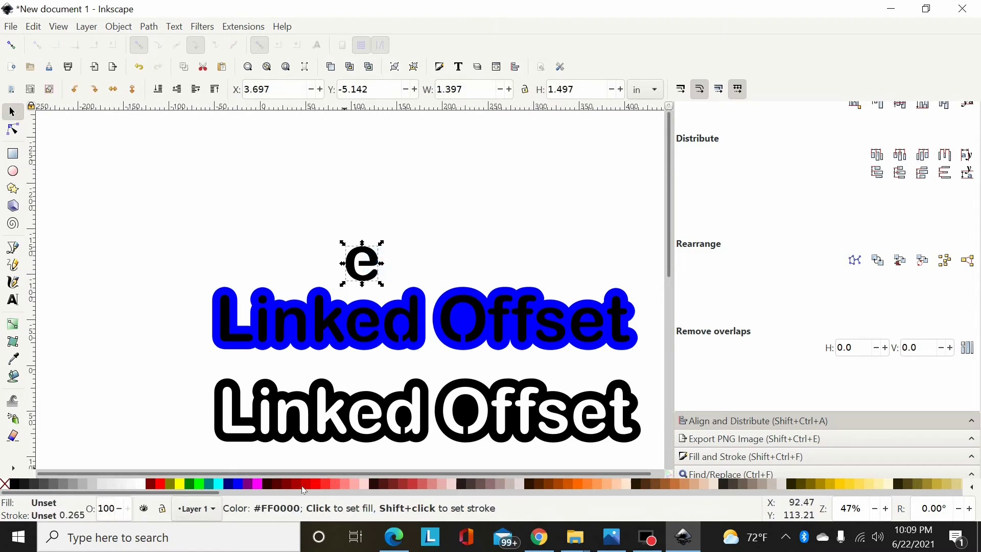
left_click(259, 484)
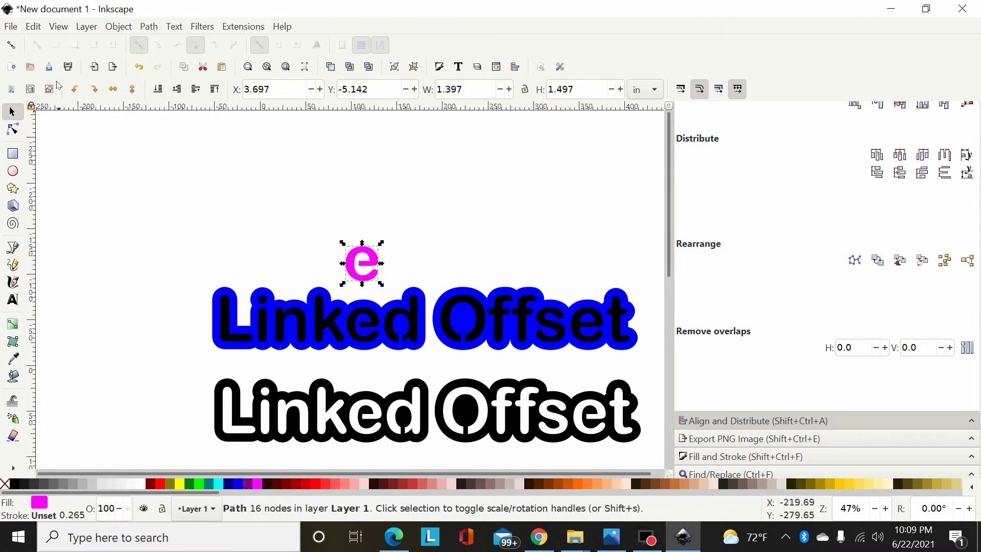
Step: With snapping enabled, snap the fuchsia e exactly over the e of Offset
left_click(12, 47)
left_click_drag(373, 265, 592, 335)
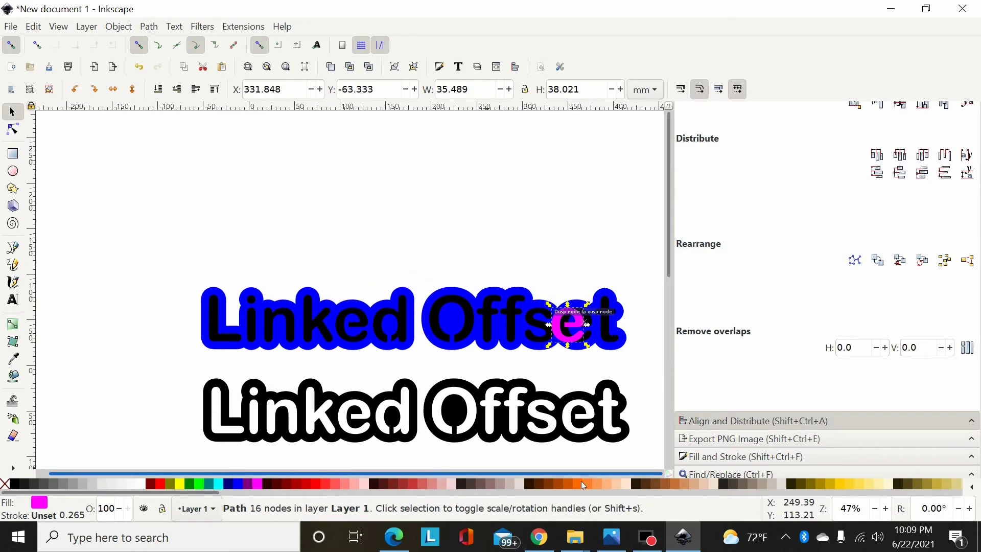
scroll(449, 477, "up", 4)
left_click_drag(434, 477, 643, 478)
scroll(477, 274, "down", 5)
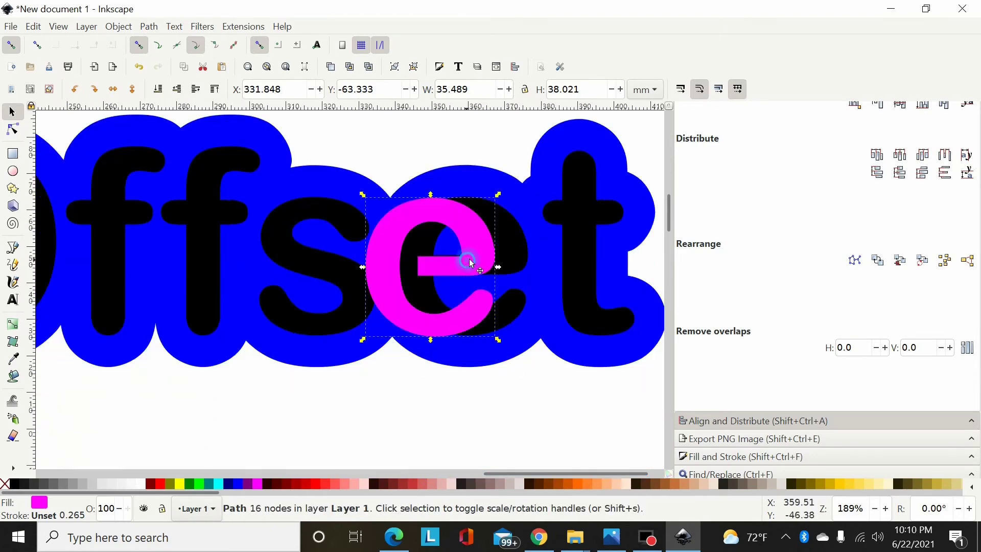
left_click_drag(472, 261, 505, 261)
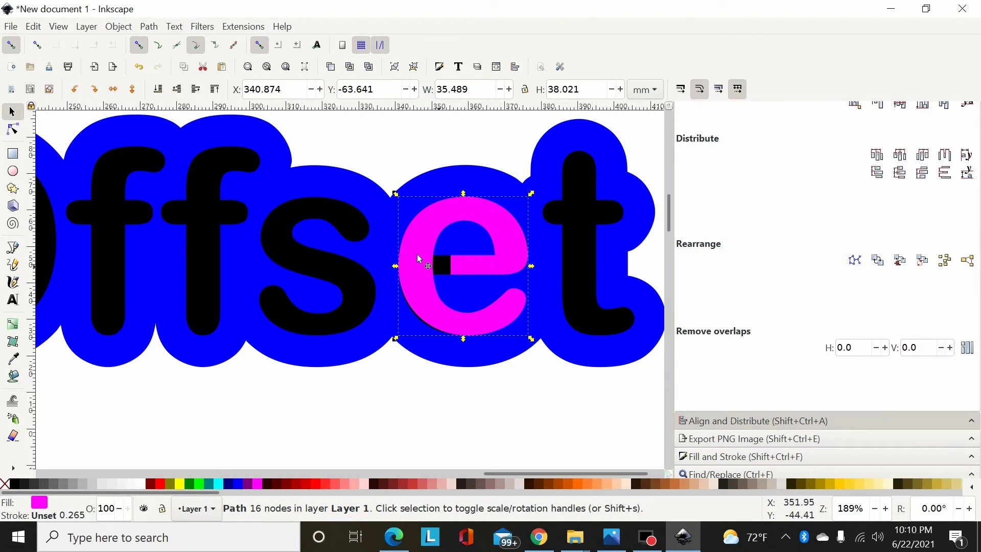
Step: Delete the original black e's nodes and union the fuchsia e into the black lettering
left_click(12, 129)
left_click(341, 218)
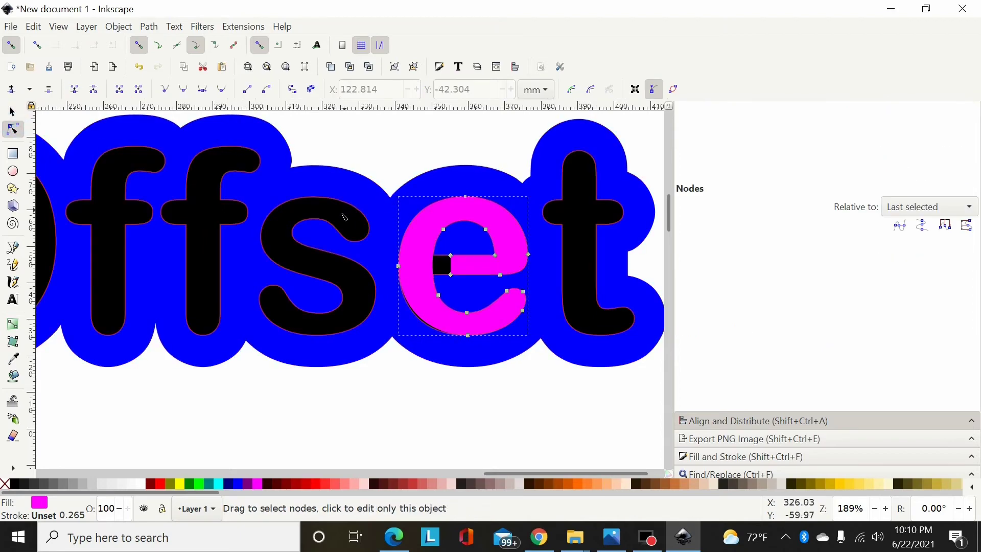
left_click_drag(387, 143, 534, 352)
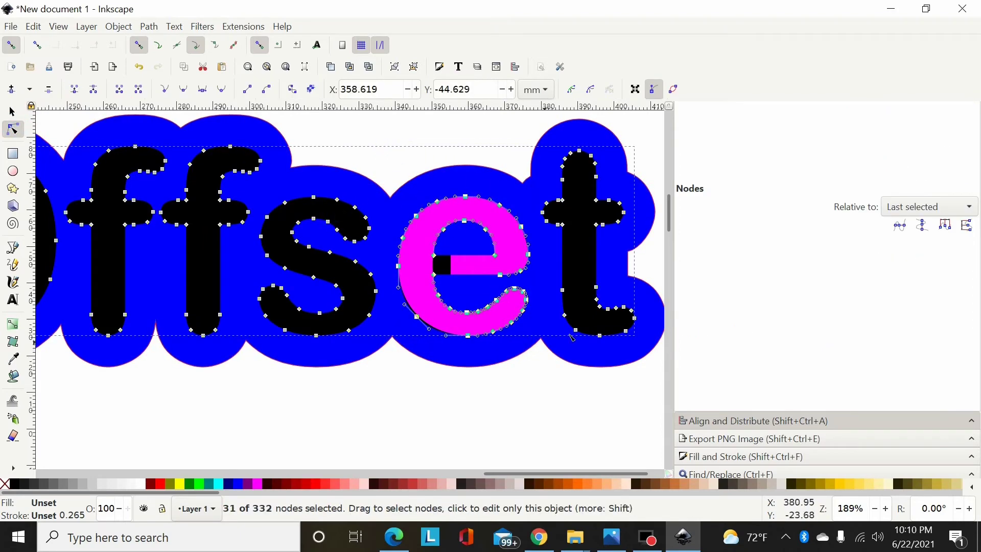
key("Delete")
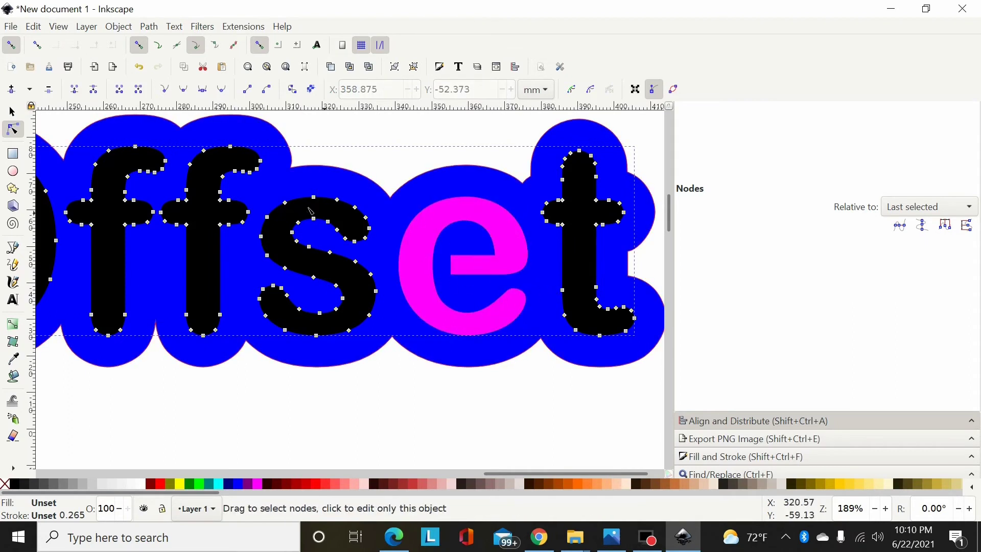
left_click(13, 112)
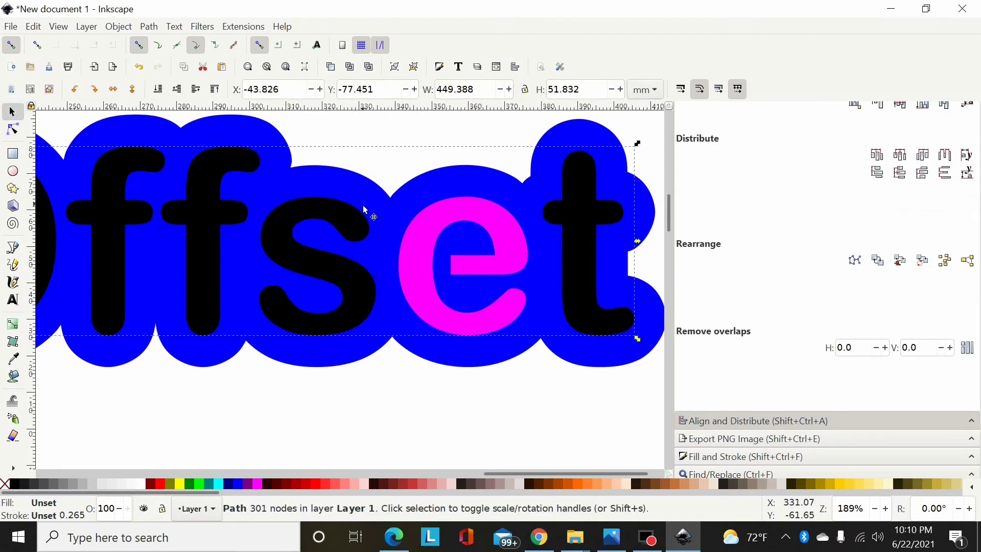
left_click(416, 234, "shift")
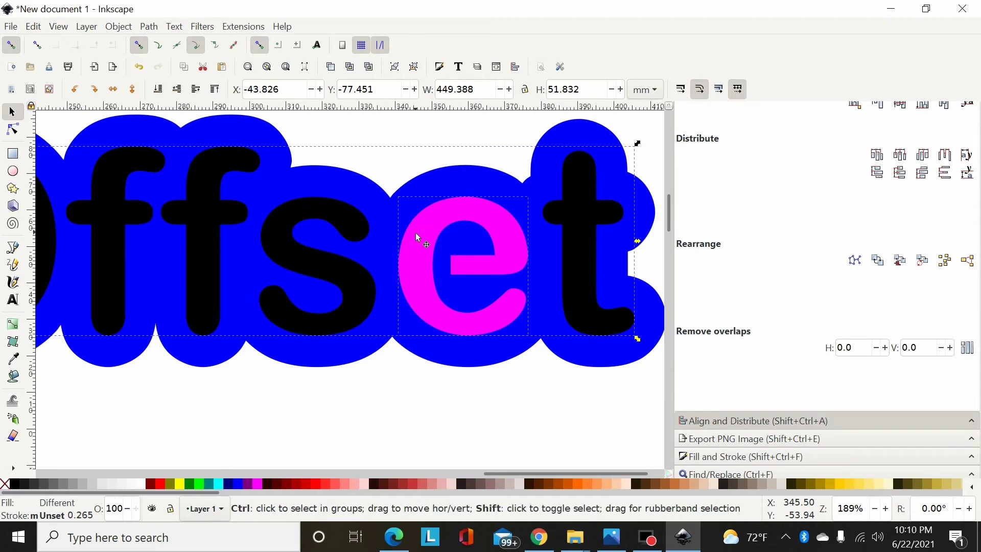
key("ctrl+plus")
Step: Zoom out and add the blue offset outline to the selection
key("minus")
key("minus")
key("minus")
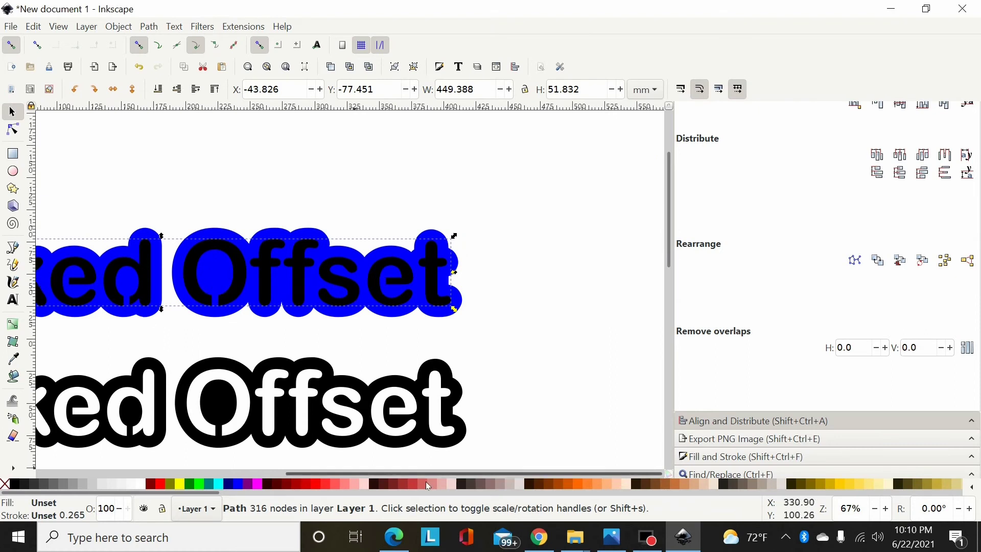
left_click_drag(479, 473, 365, 464)
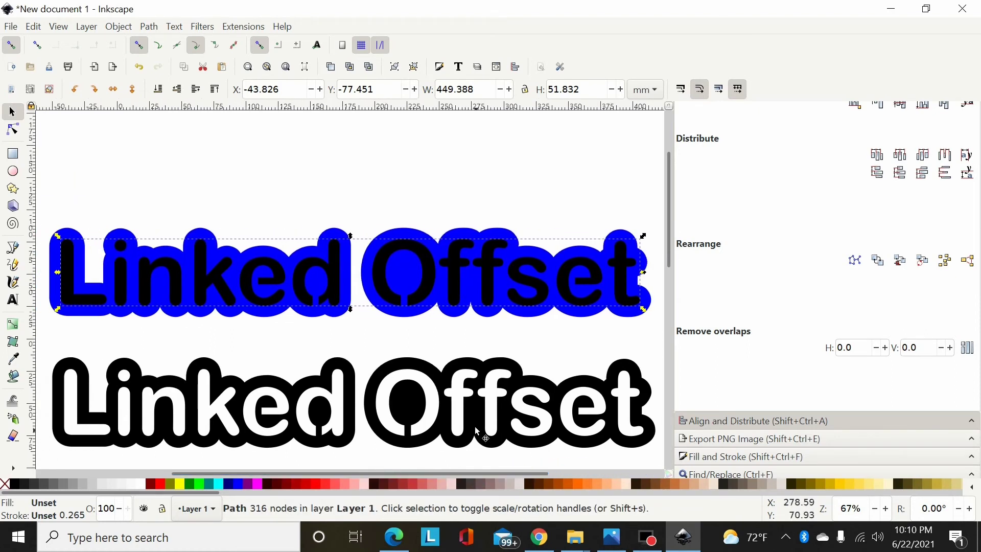
key("minus")
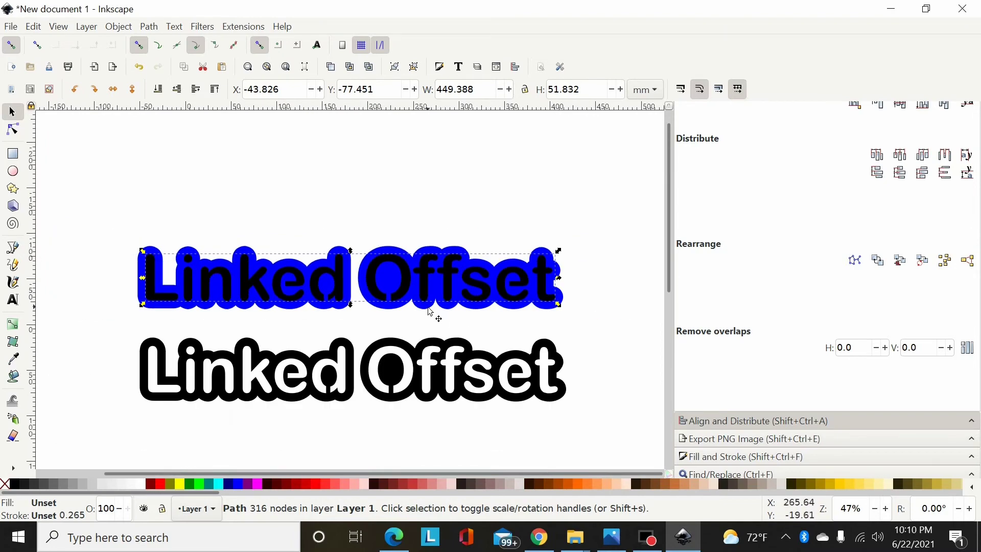
key("shift")
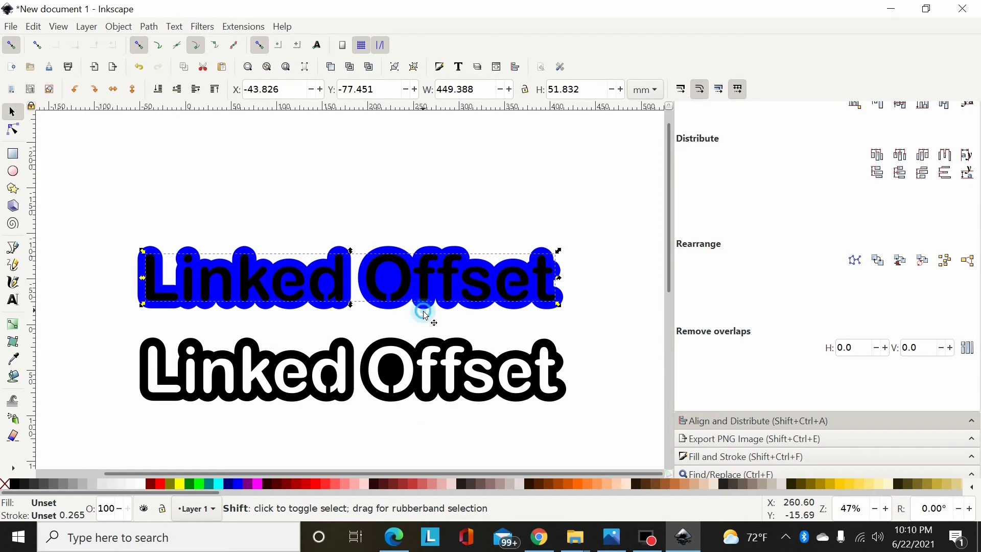
left_click(421, 313, "shift")
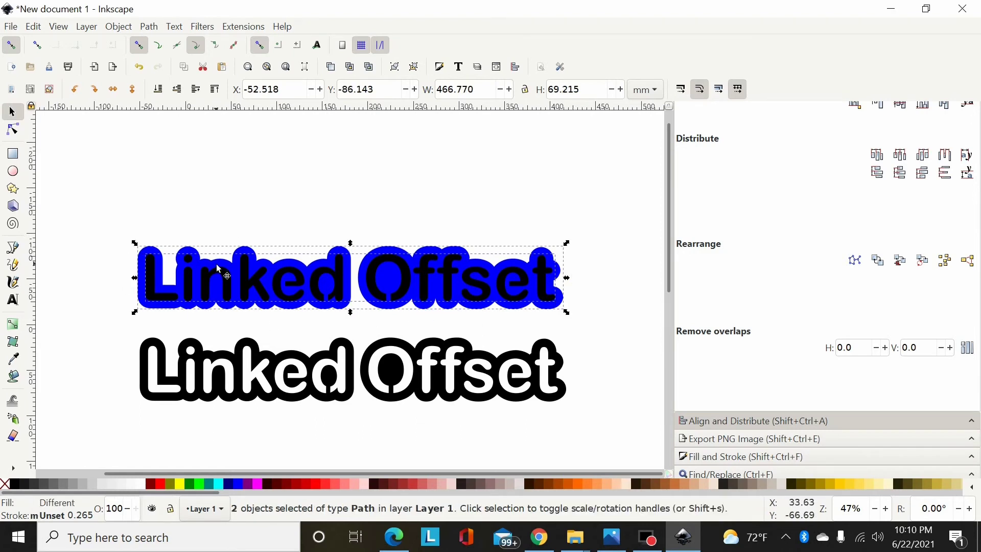
Step: Subtract the lettering from the blue offset with Difference, colour the result black, and shift it slightly right
left_click(150, 26)
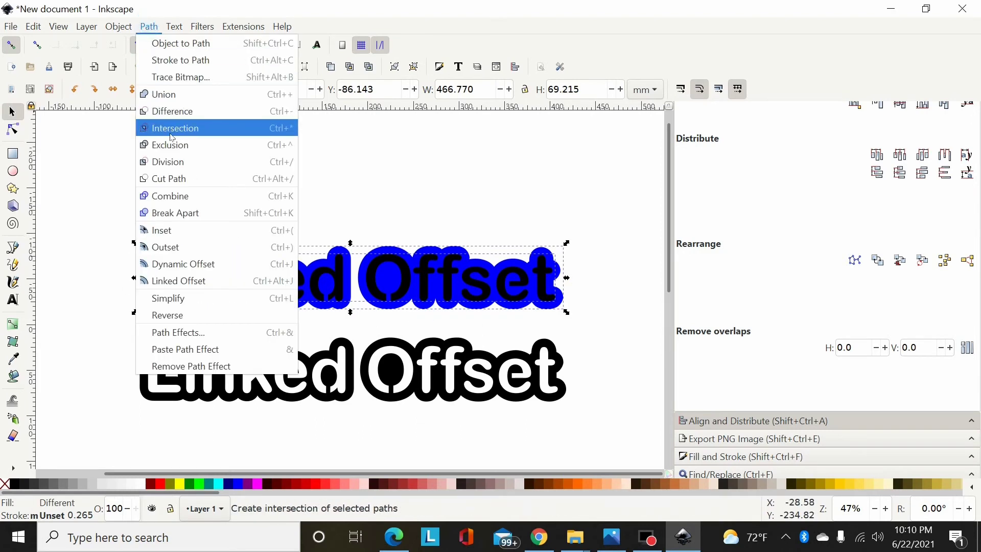
left_click(170, 119)
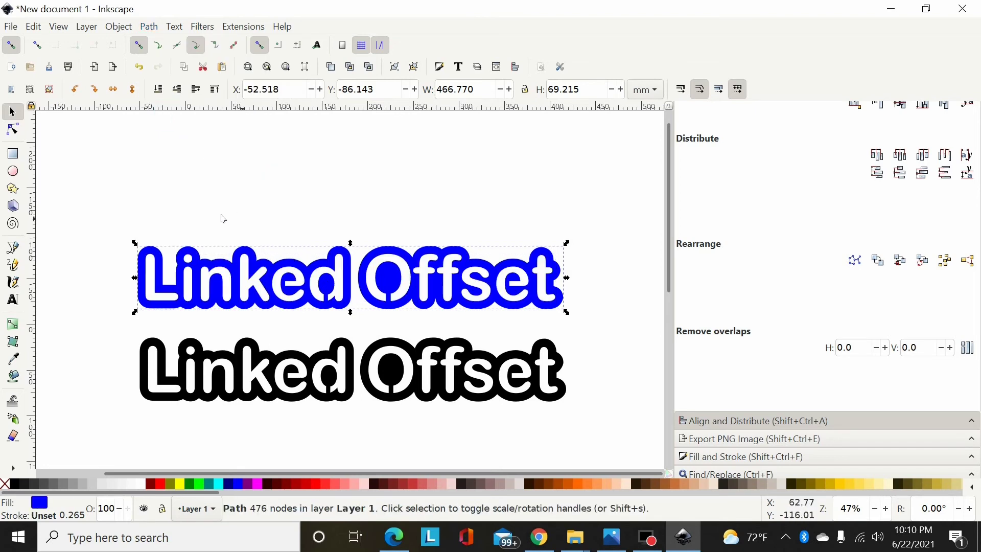
left_click(15, 486)
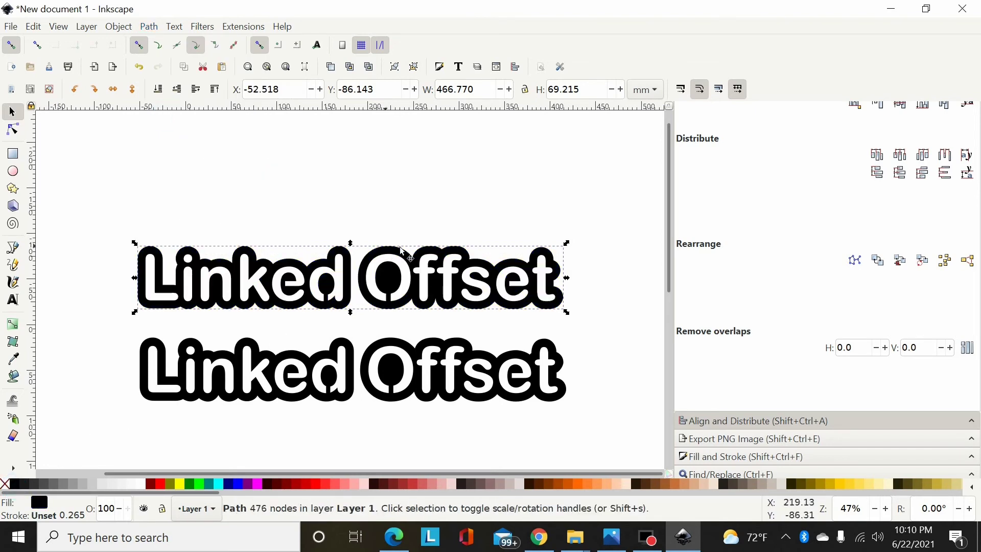
left_click_drag(213, 287, 225, 287)
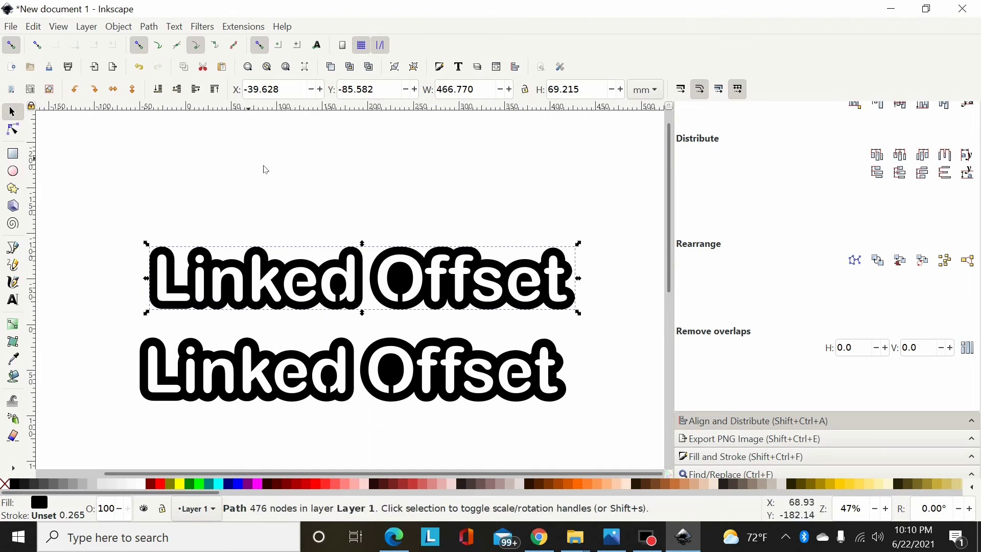
Step: Break Apart the black outline into separate pieces with Ctrl+Shift+K
key("ctrl+shift")
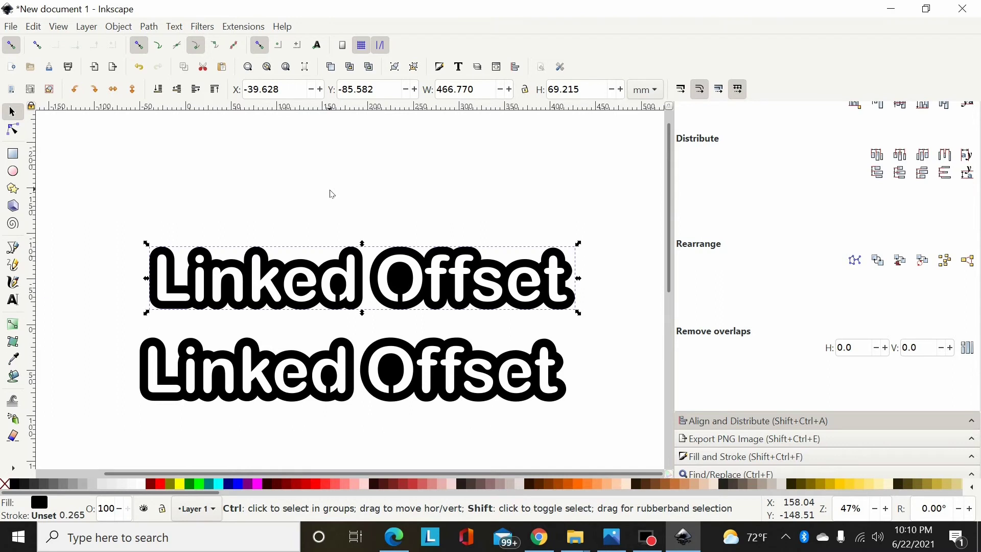
key("ctrl+shift+k")
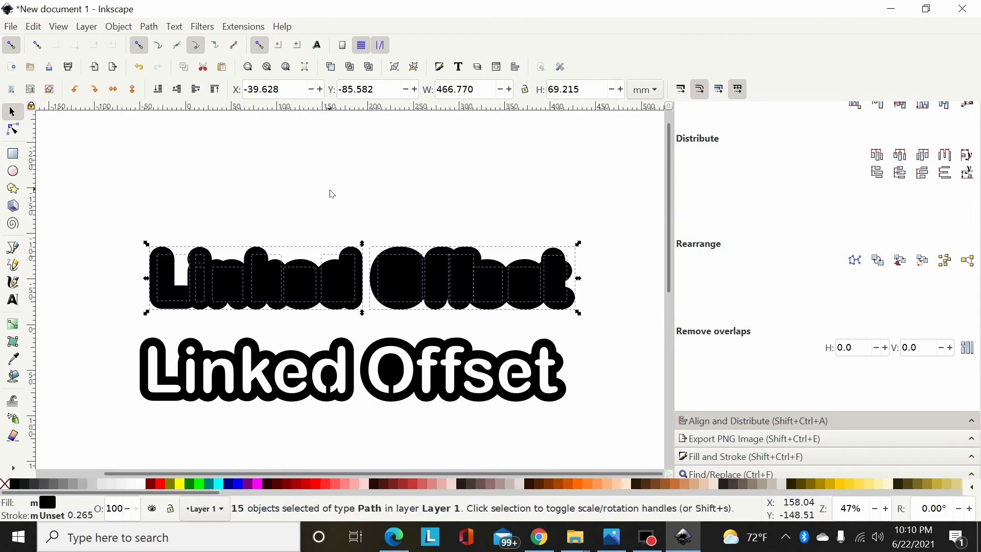
left_click(149, 27)
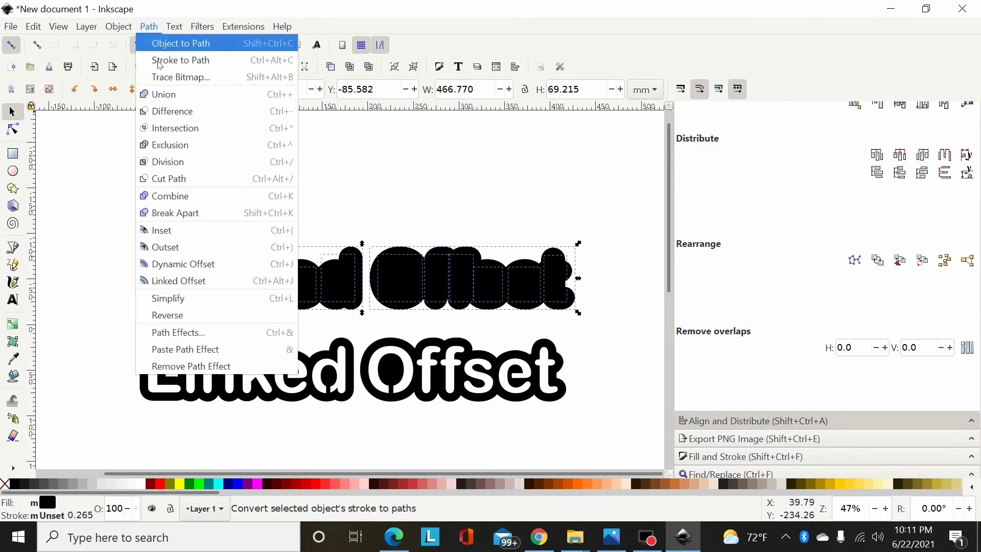
left_click(380, 196)
left_click(372, 191)
Step: Combine the Offset pieces into one path and the Linked pieces into another
left_click_drag(367, 198, 606, 323)
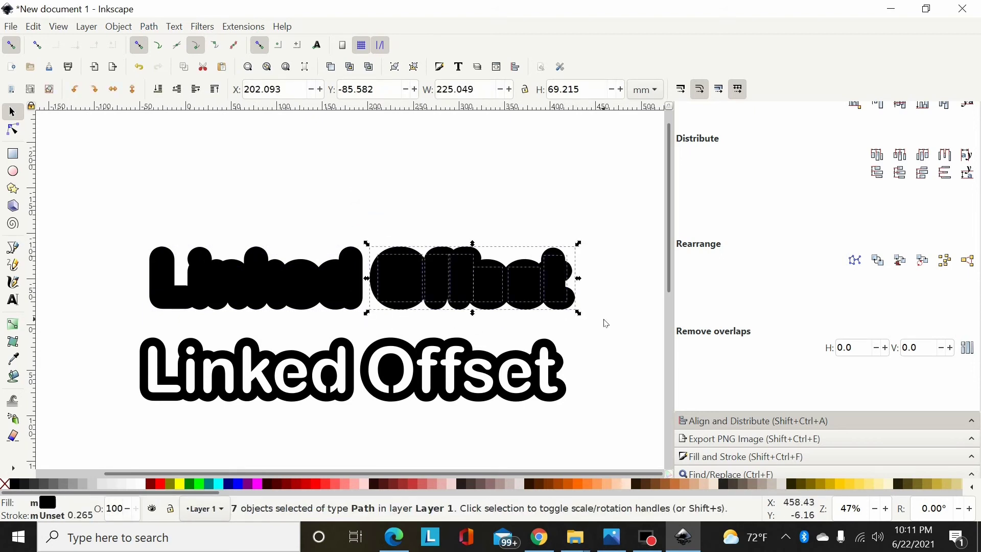
key("ctrl")
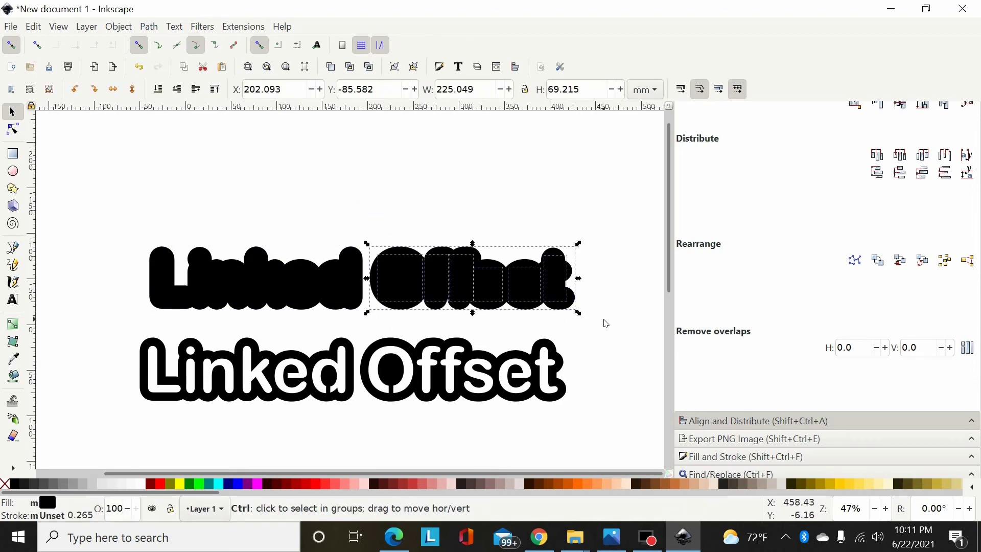
key("ctrl+k")
left_click_drag(367, 188, 131, 333)
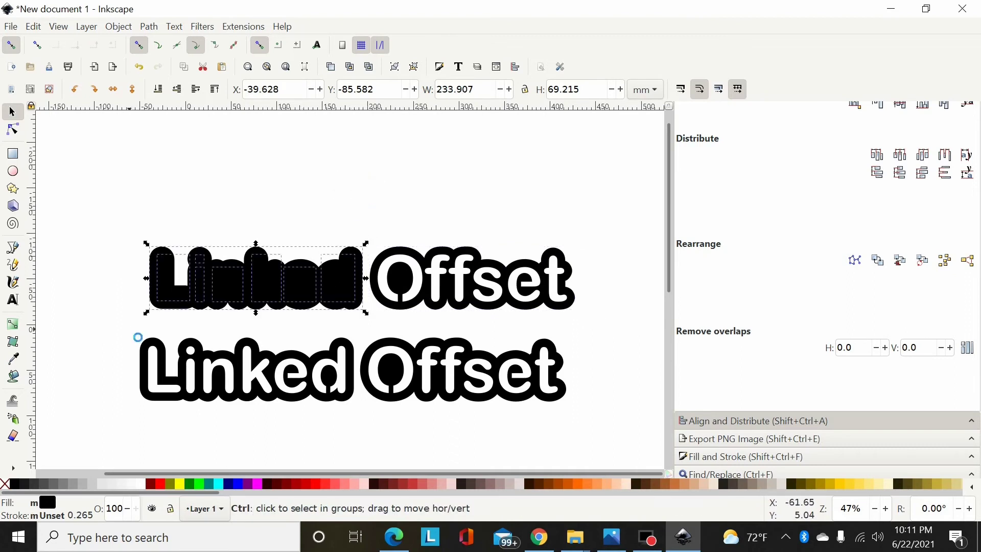
key("ctrl+k")
Step: Try moving Linked above Offset and back, then undo twice to restore the outline
left_click(149, 26)
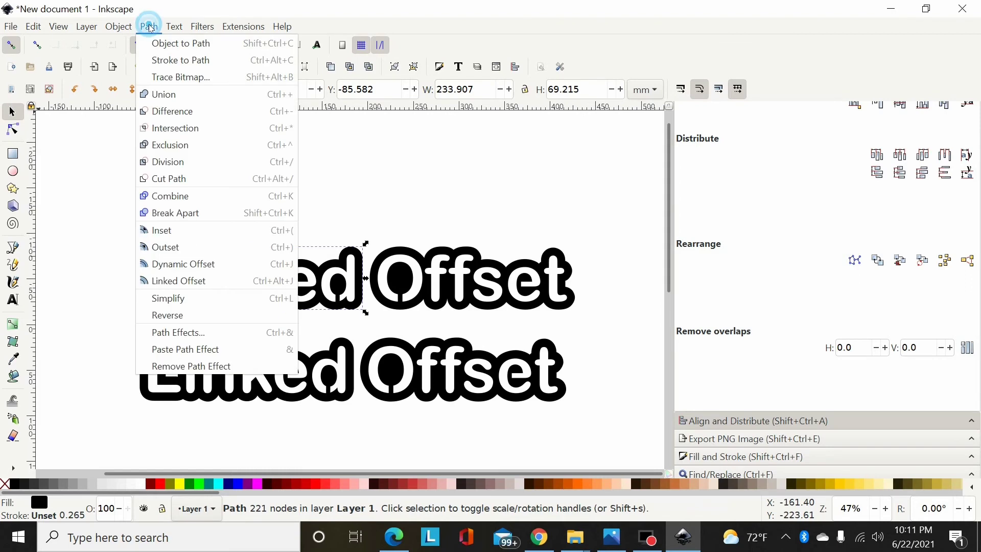
left_click(370, 183)
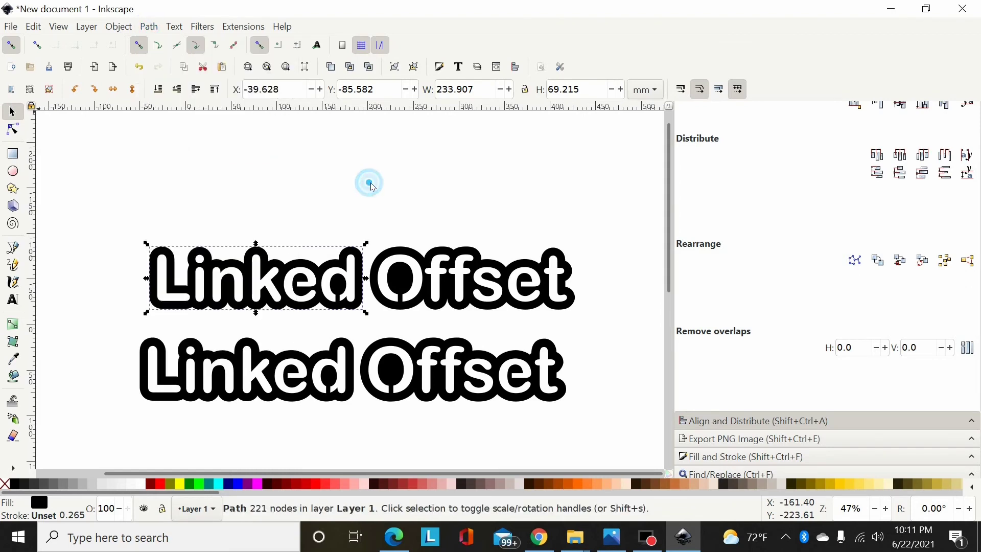
left_click_drag(322, 270, 528, 211)
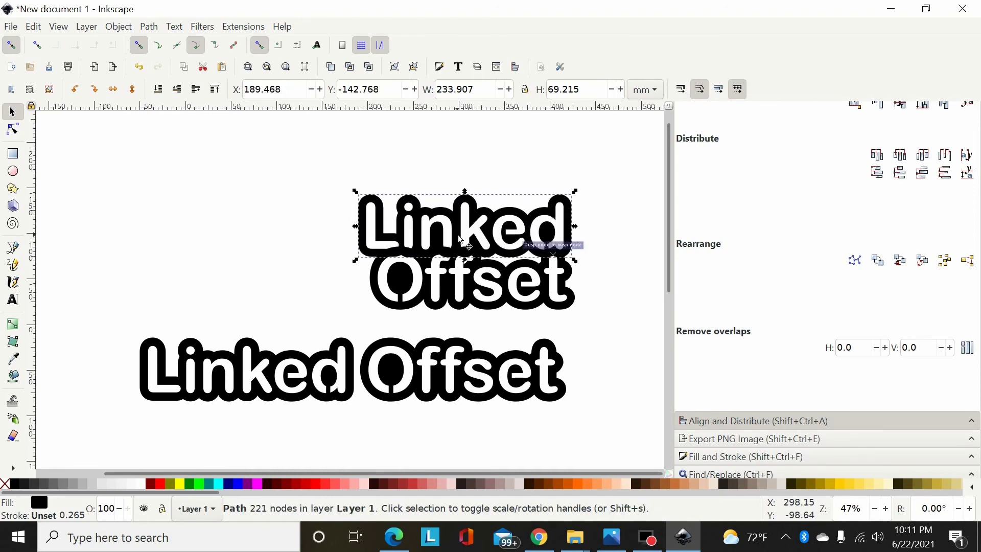
left_click_drag(470, 236, 469, 227)
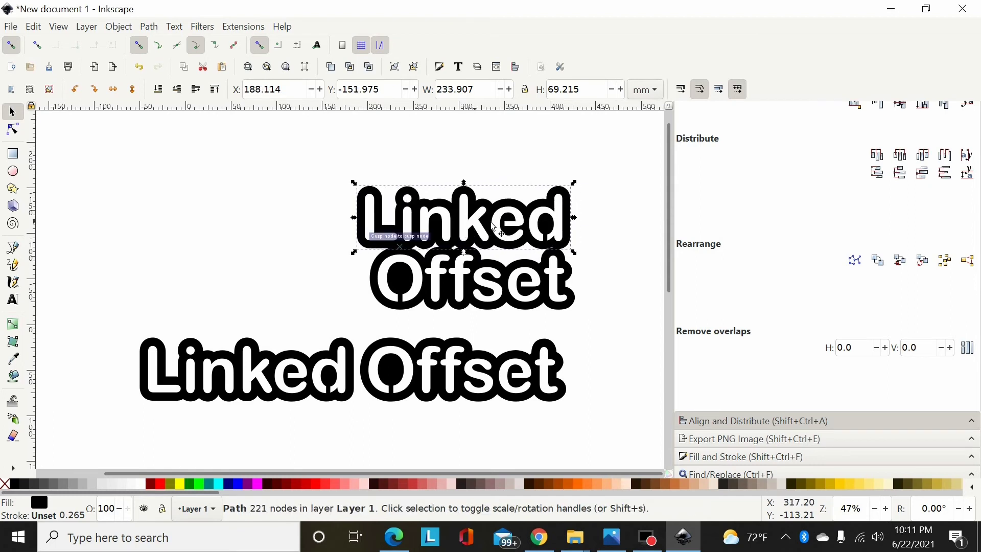
left_click(612, 217)
left_click_drag(569, 223, 330, 291)
left_click(535, 173)
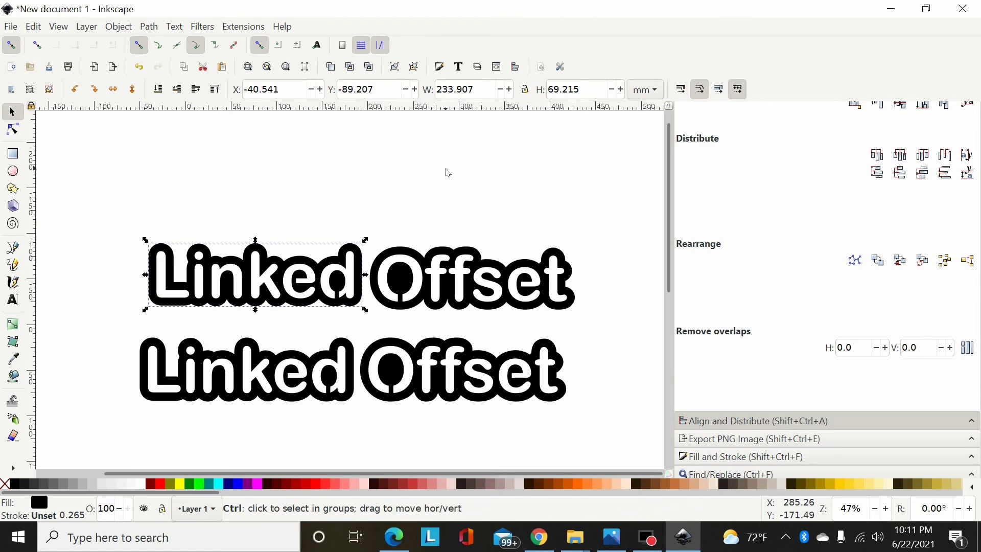
key("ctrl+z")
key("ctrl+z")
key("ctrl+z")
key("ctrl+z")
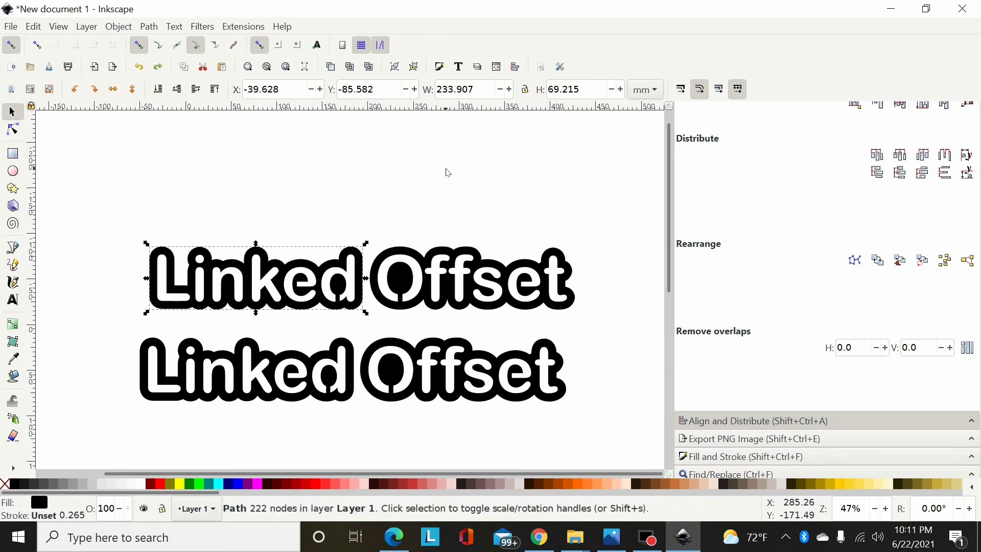
key("ctrl+z")
key("ctrl+z")
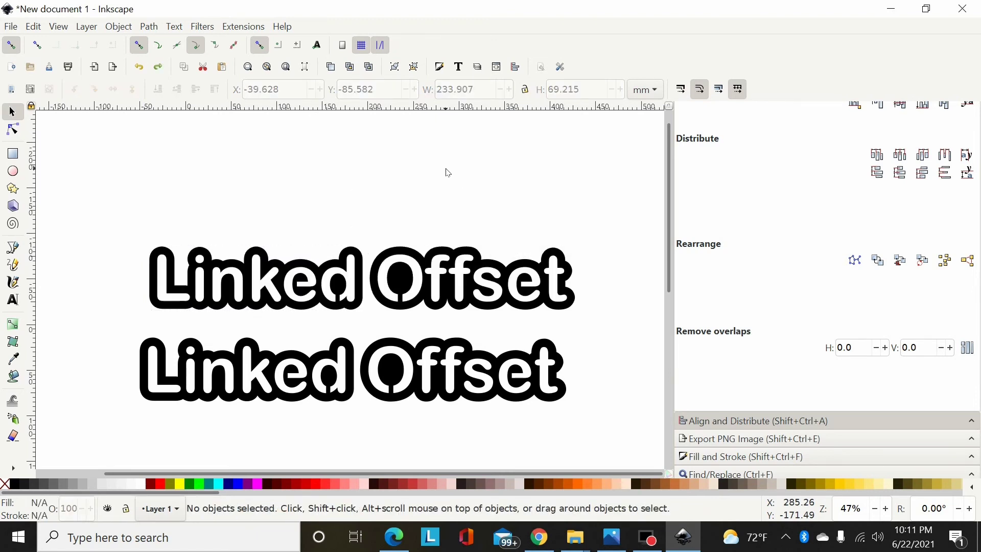
Step: In the lower Linked Offset outline, make the node atop the d's counter a cusp and delete it
left_click(401, 276)
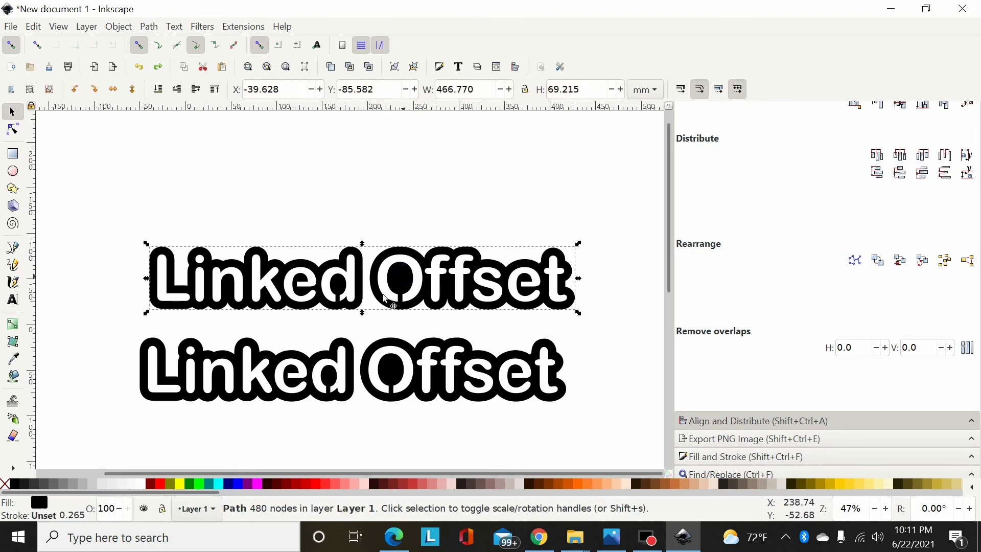
left_click(11, 131)
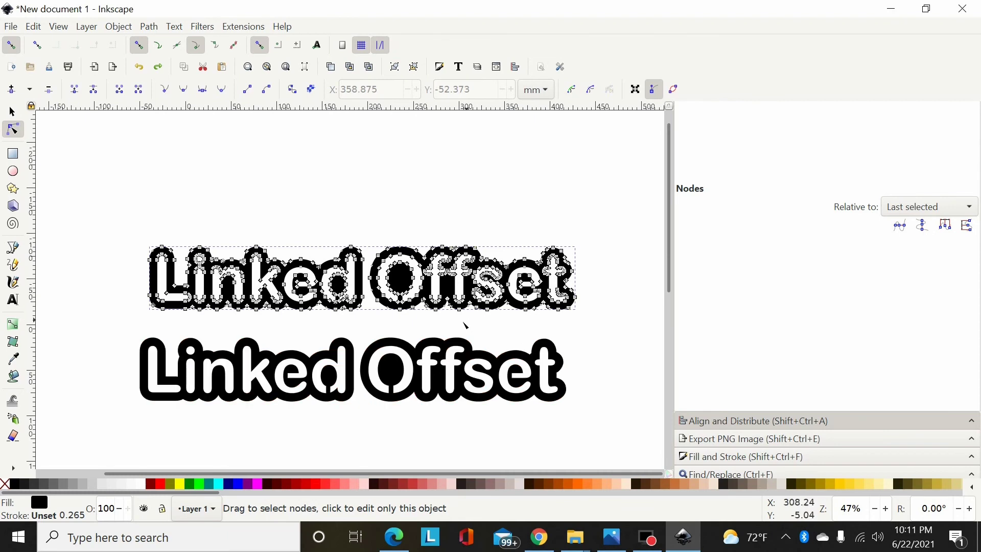
left_click(407, 351)
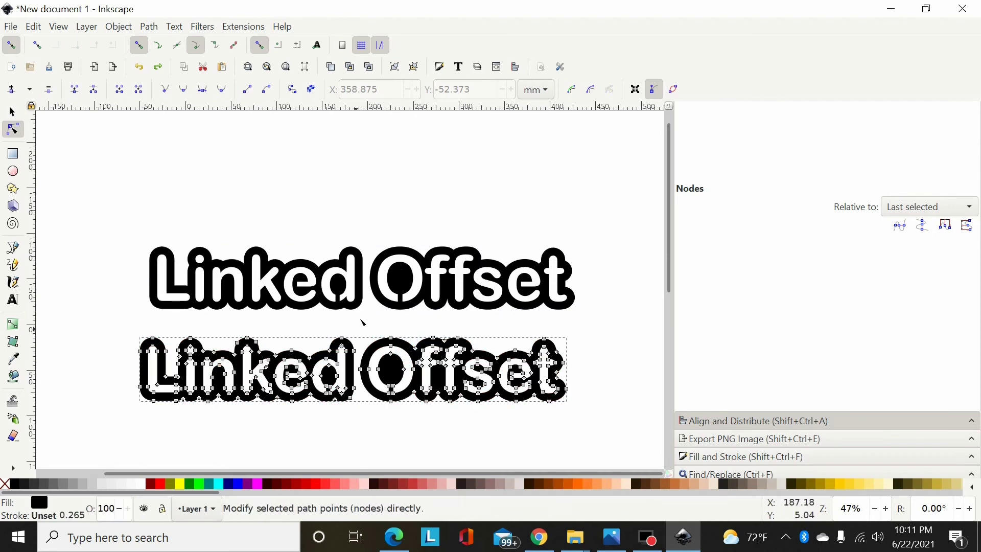
scroll(362, 322, "down", 1)
scroll(351, 306, "up", 4, "ctrl")
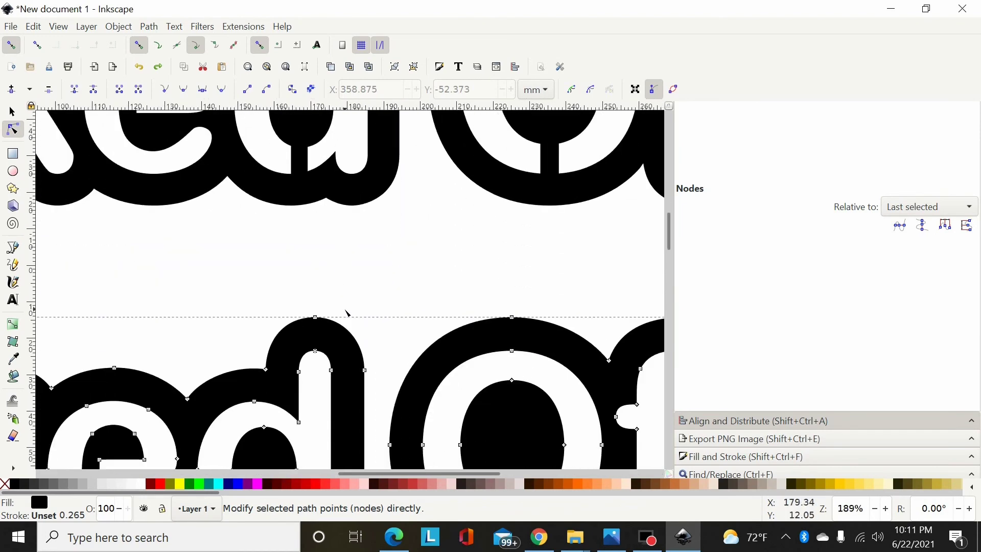
left_click(316, 351)
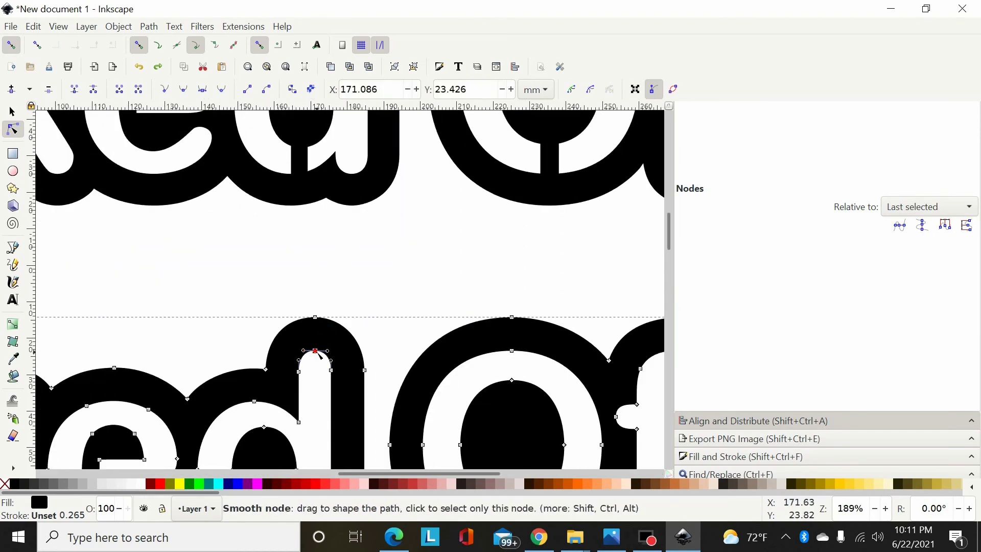
key("shift+c")
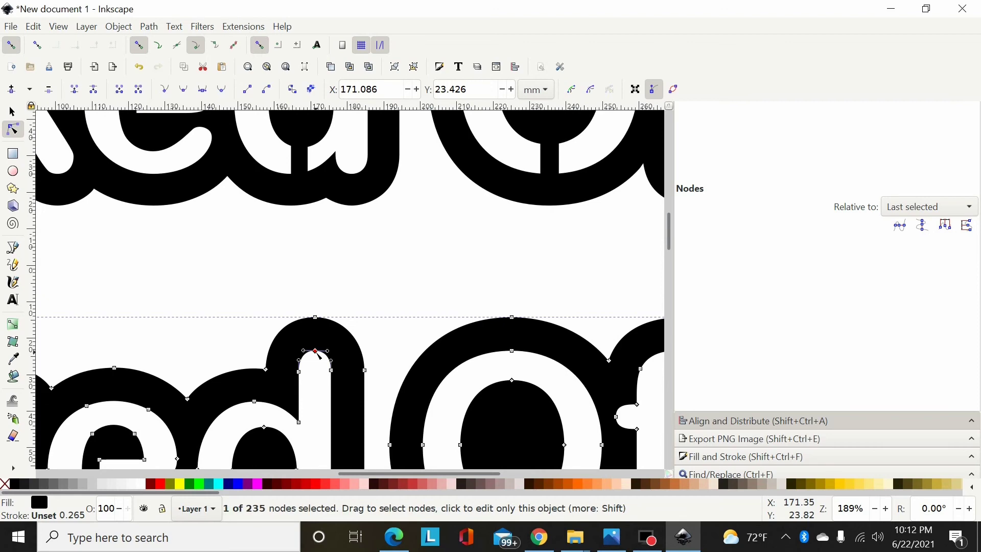
key("Delete")
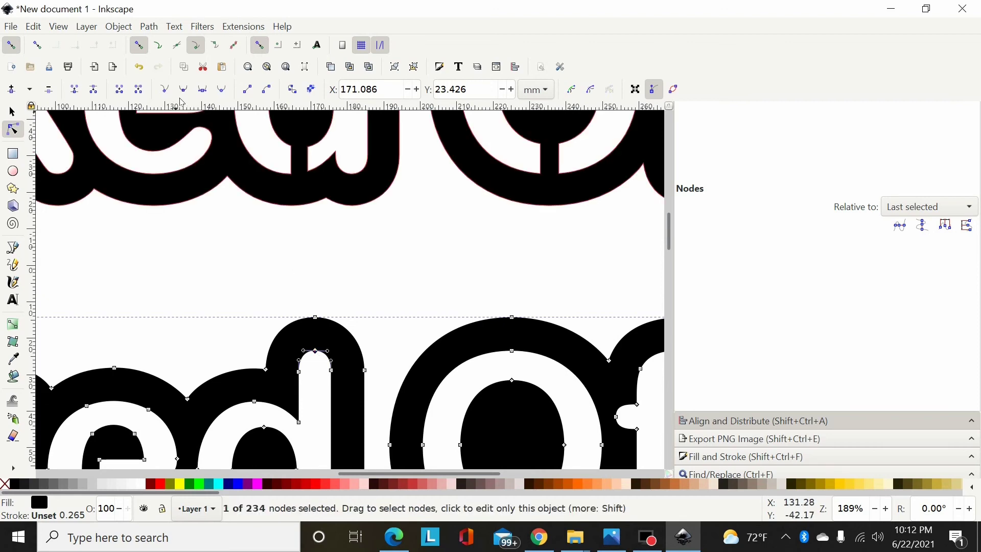
key("minus")
key("minus")
key("minus")
key("minus")
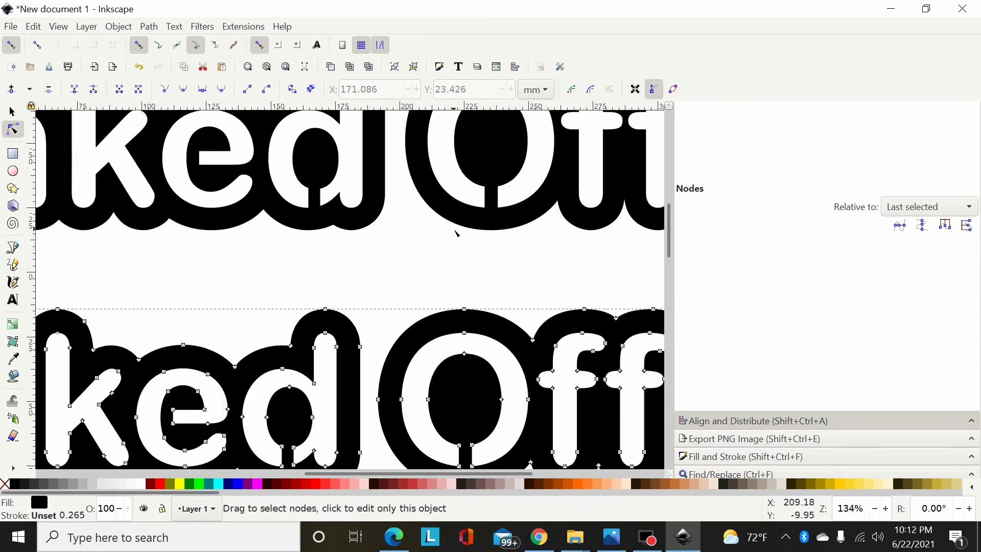
Step: Put the upper outline into node editing and zoom in on its d
left_click(625, 268)
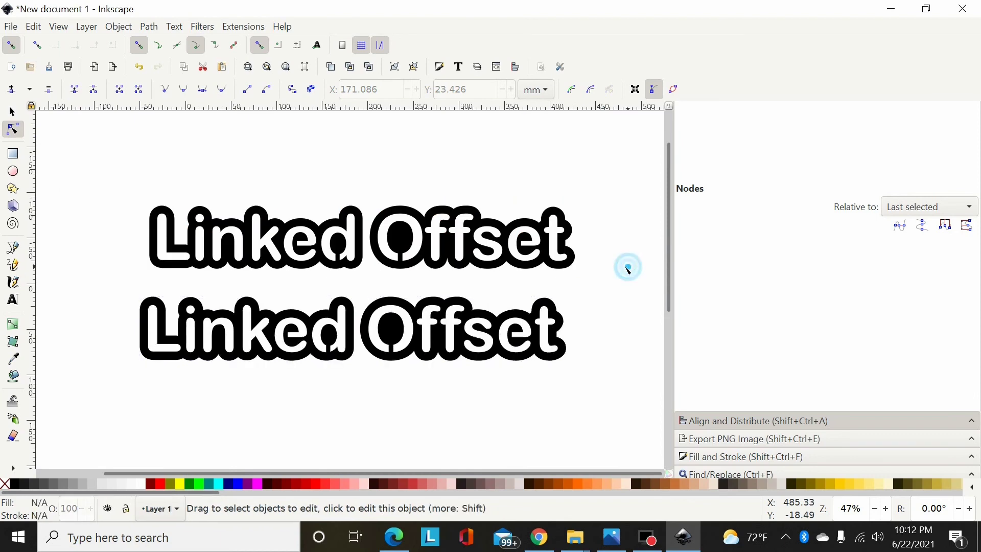
left_click(505, 266)
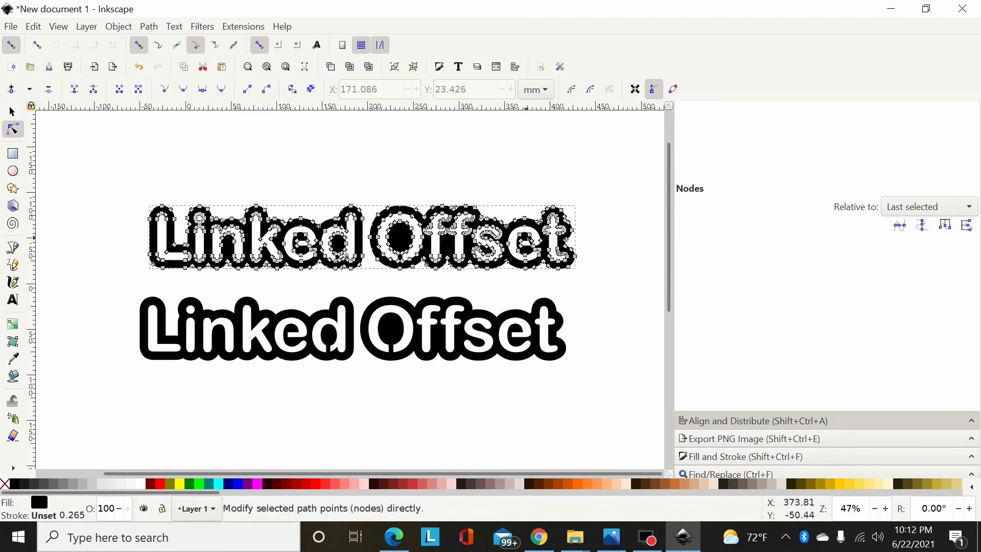
left_click(486, 321)
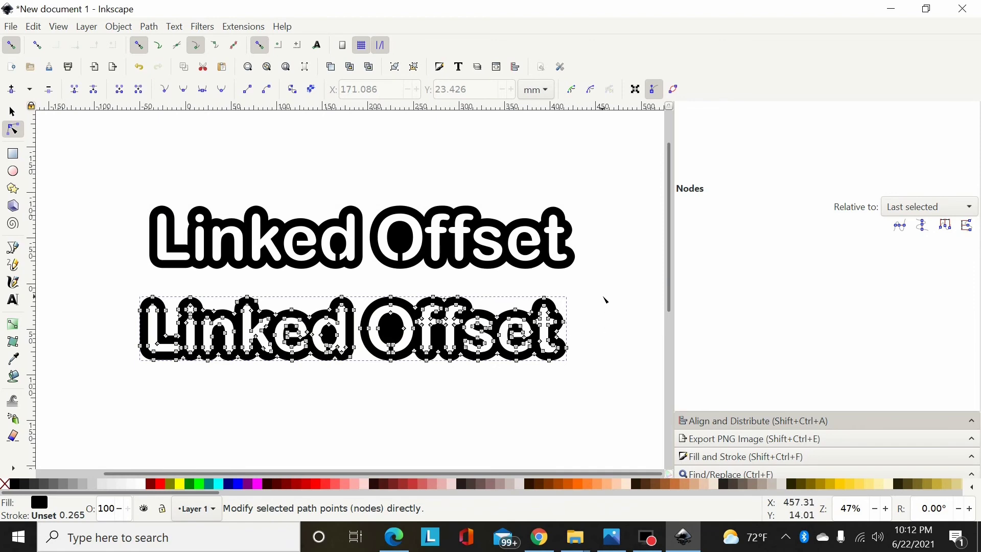
scroll(605, 300, "up", 1)
left_click(475, 264)
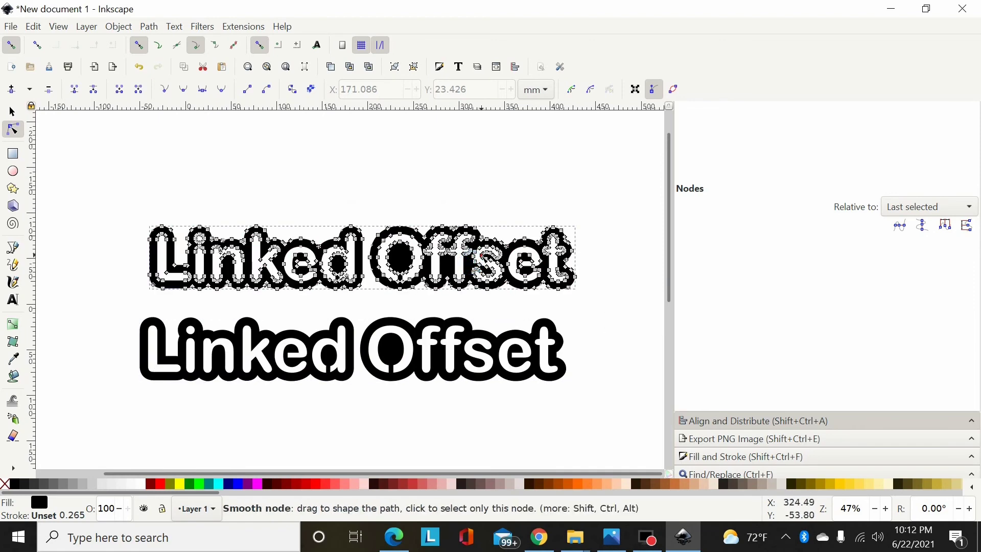
scroll(475, 261, "up", 6)
scroll(272, 234, "up", 5)
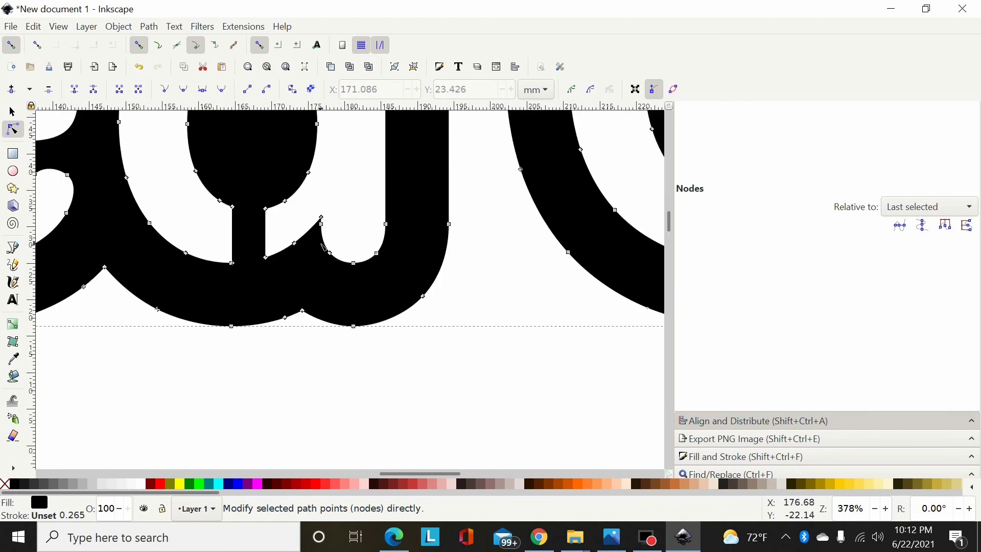
Step: Make the nodes beside the d's counter smooth
left_click_drag(225, 224, 185, 301)
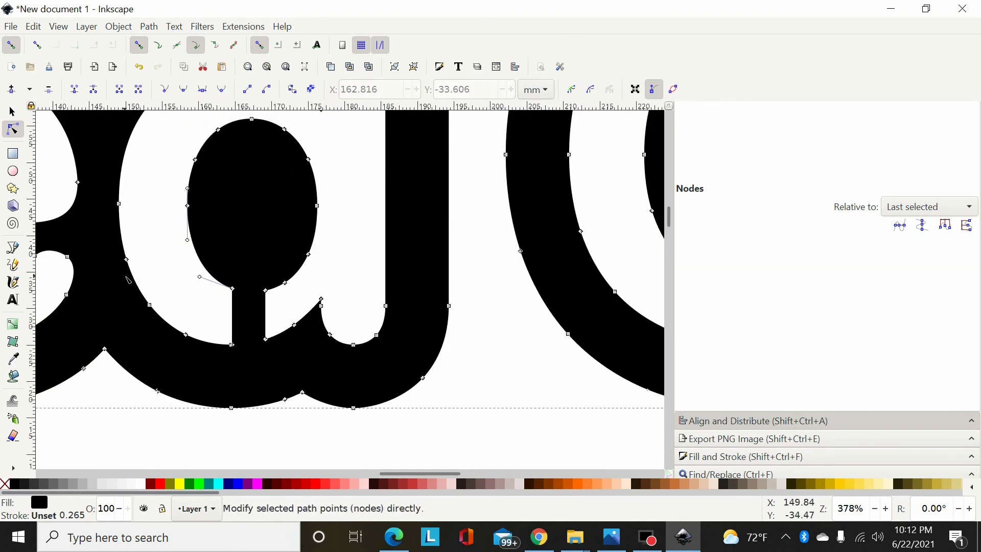
left_click_drag(117, 247, 233, 361)
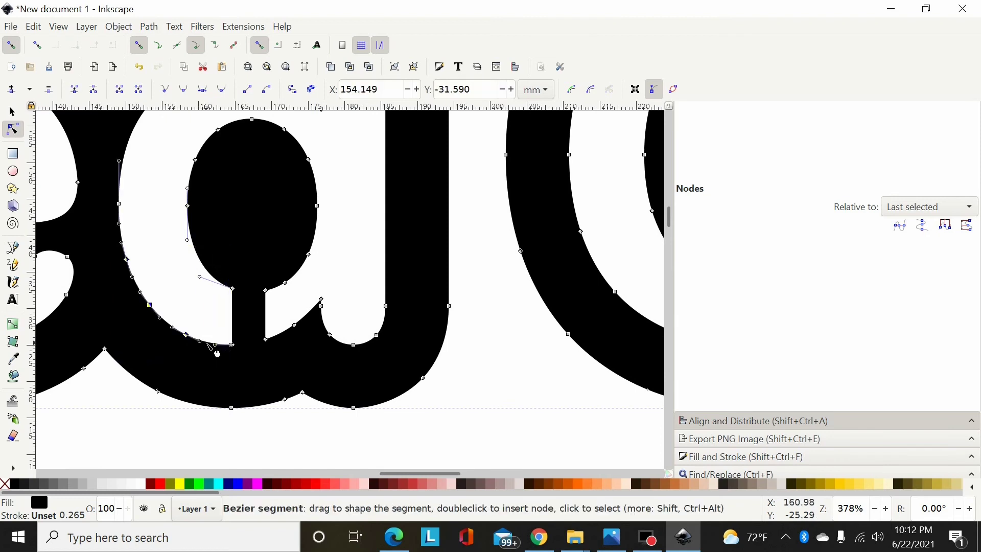
left_click(210, 346)
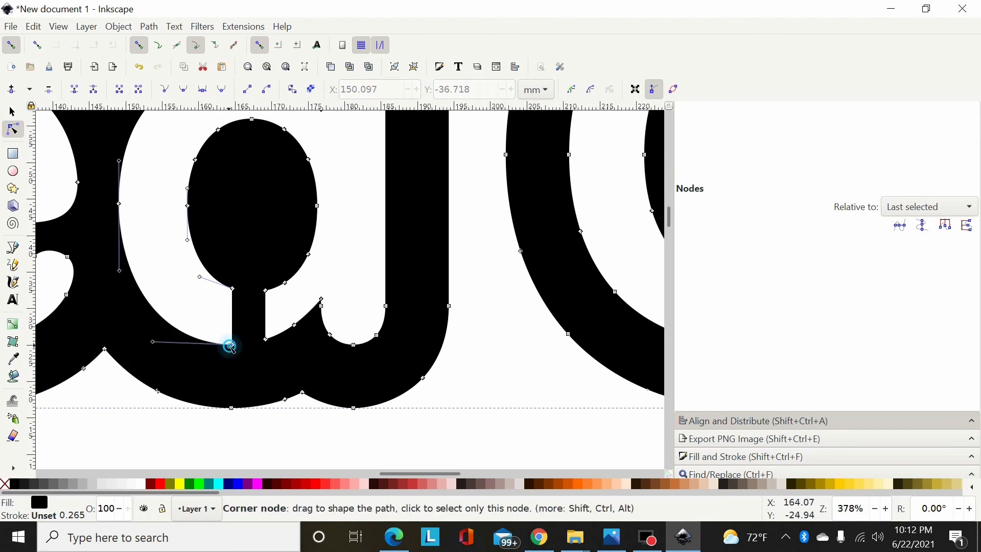
left_click(232, 346)
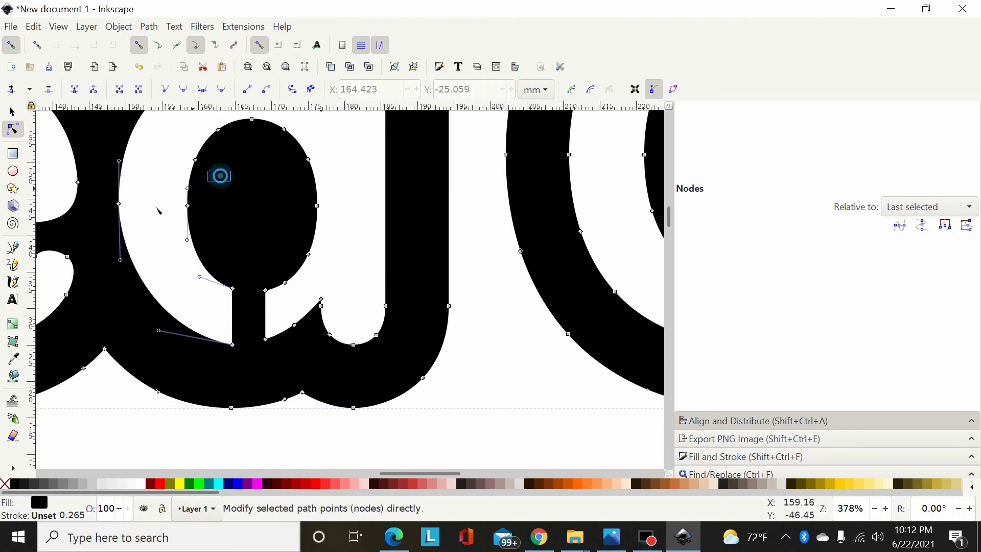
left_click_drag(235, 242, 97, 163)
left_click(186, 93)
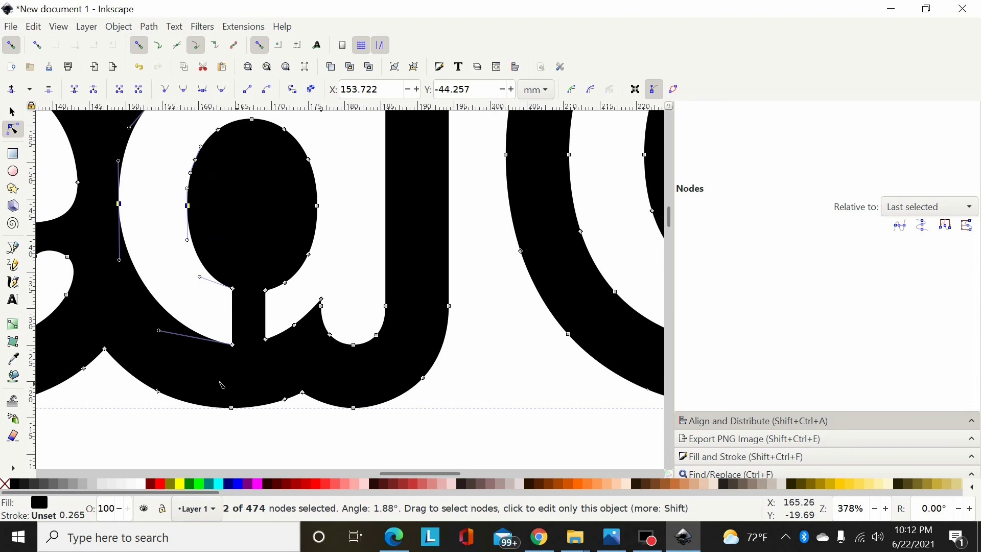
Step: Delete two stray bottom-edge nodes and smooth the bottom curve of the d's bowl
left_click(157, 391)
key("Delete")
left_click(285, 399)
key("Delete")
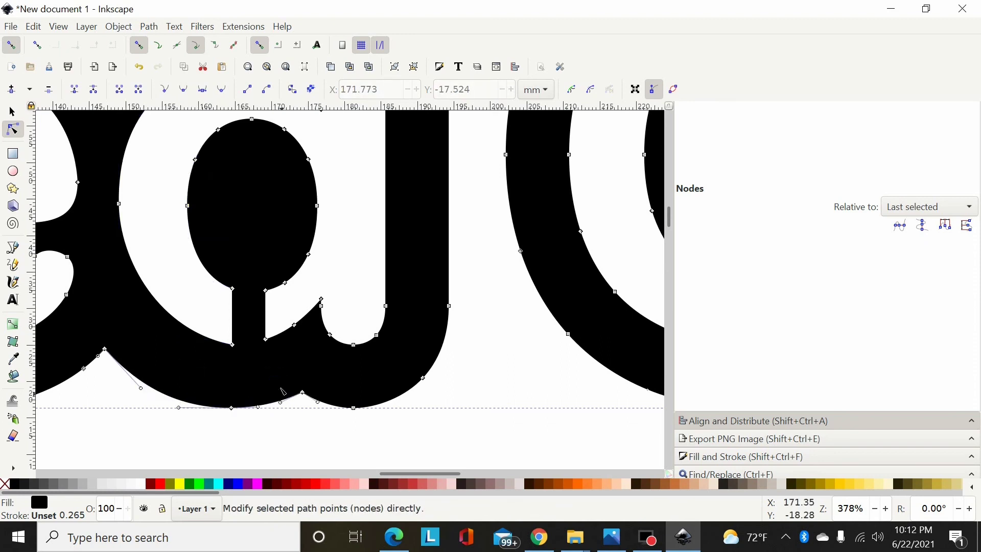
left_click_drag(274, 366, 192, 430)
left_click(183, 88)
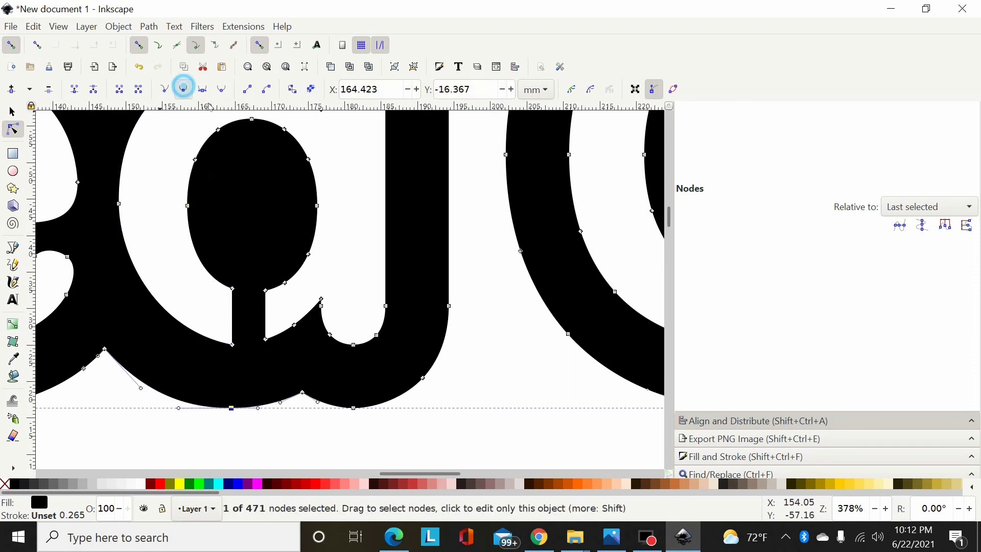
Step: Zoom back out and return to the Selector tool
scroll(467, 256, "down", 5)
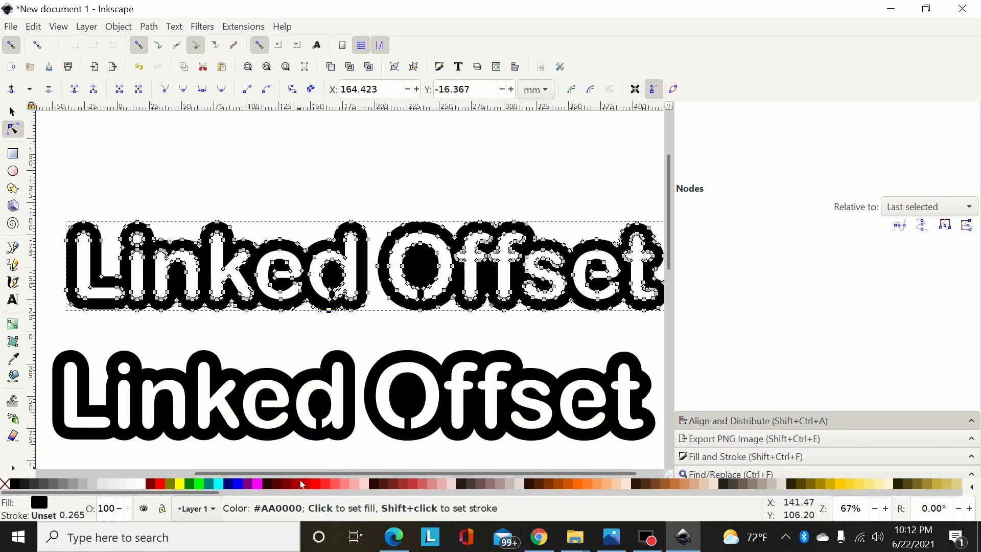
left_click_drag(302, 477, 317, 478)
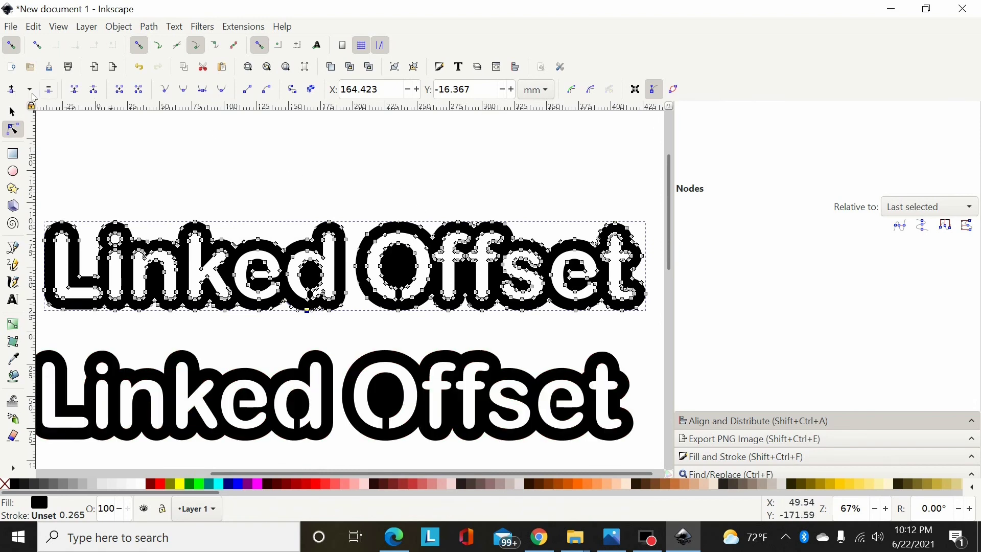
left_click(12, 111)
scroll(244, 183, "down", 1)
Step: Nudge the top outline slightly up-left, then check both paths' nodes (471 top, 234 lower)
key("minus")
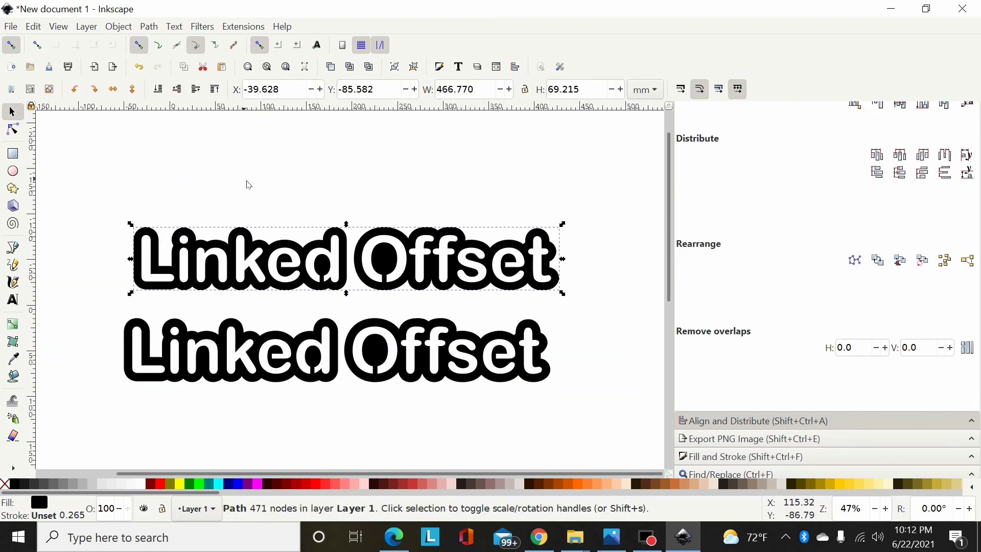
left_click_drag(371, 268, 364, 263)
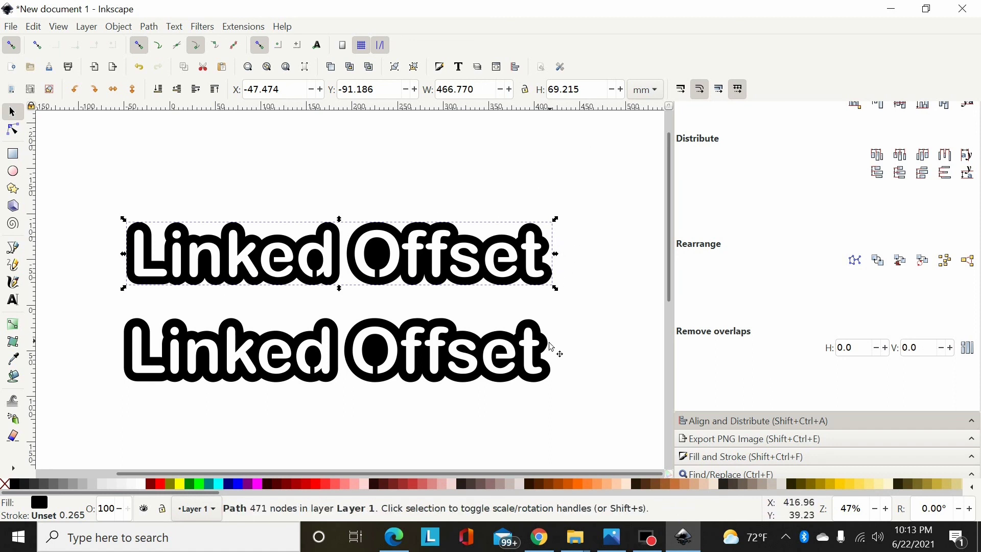
left_click(13, 129)
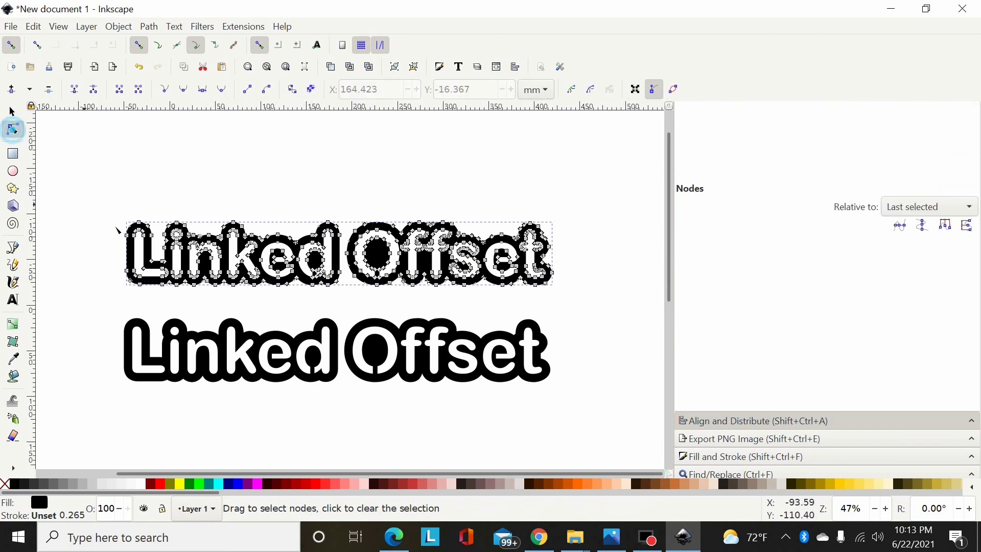
left_click(305, 341)
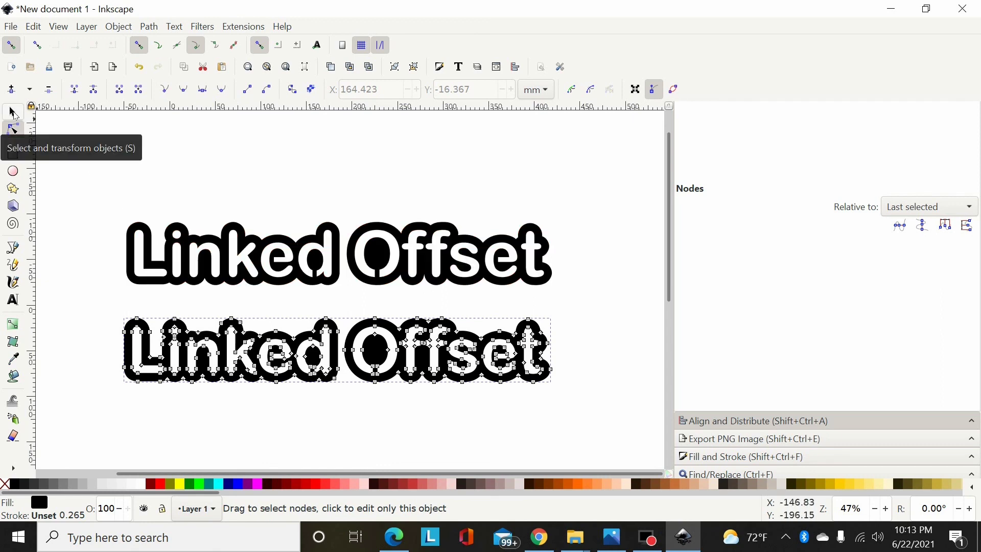
left_click(13, 112)
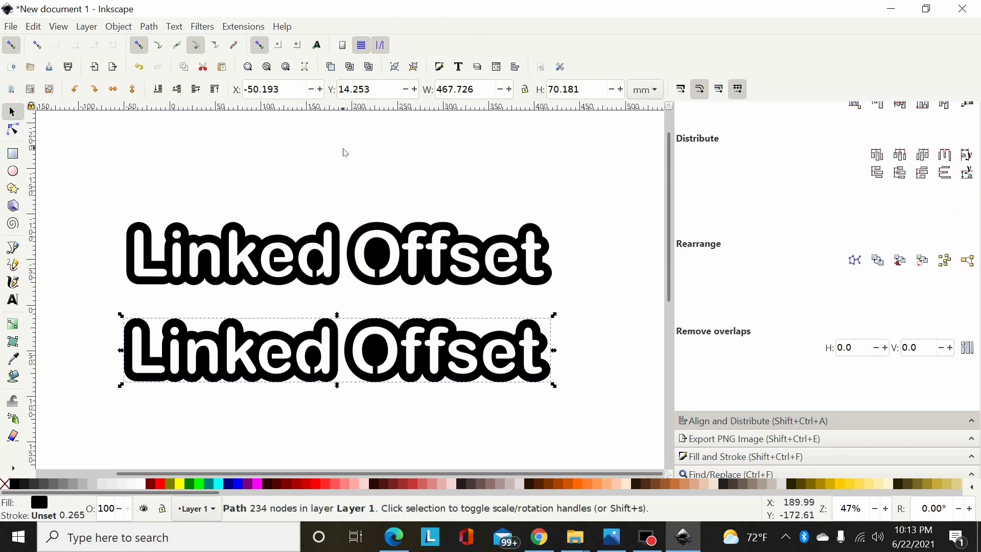